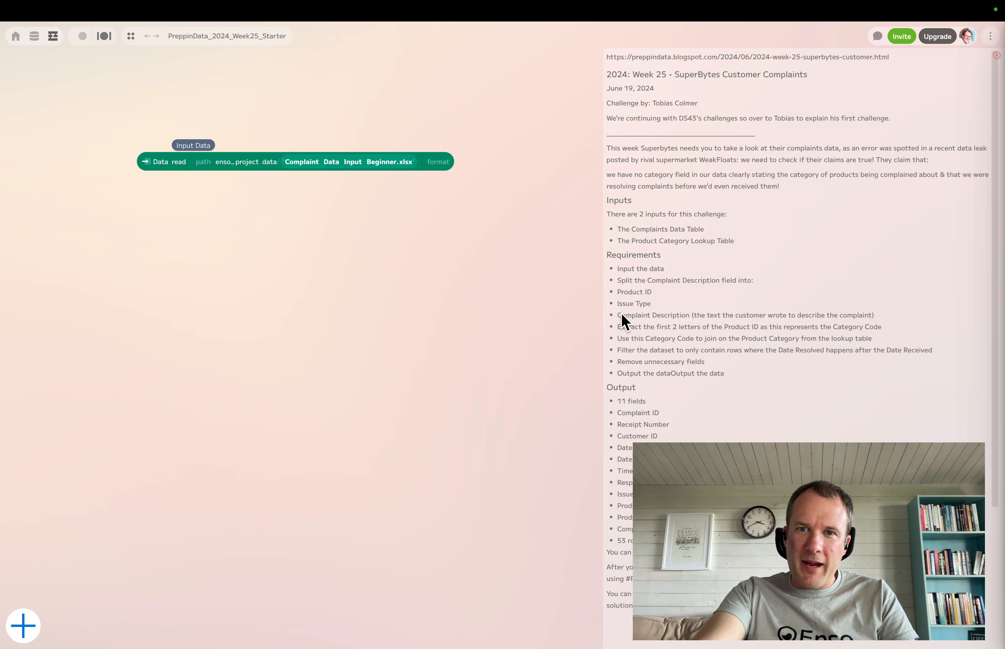
# Add a read component to the Complaint Data Input Beginner.xlsx node and choose the Complaints sheet as its query
pyautogui.click(173, 173)
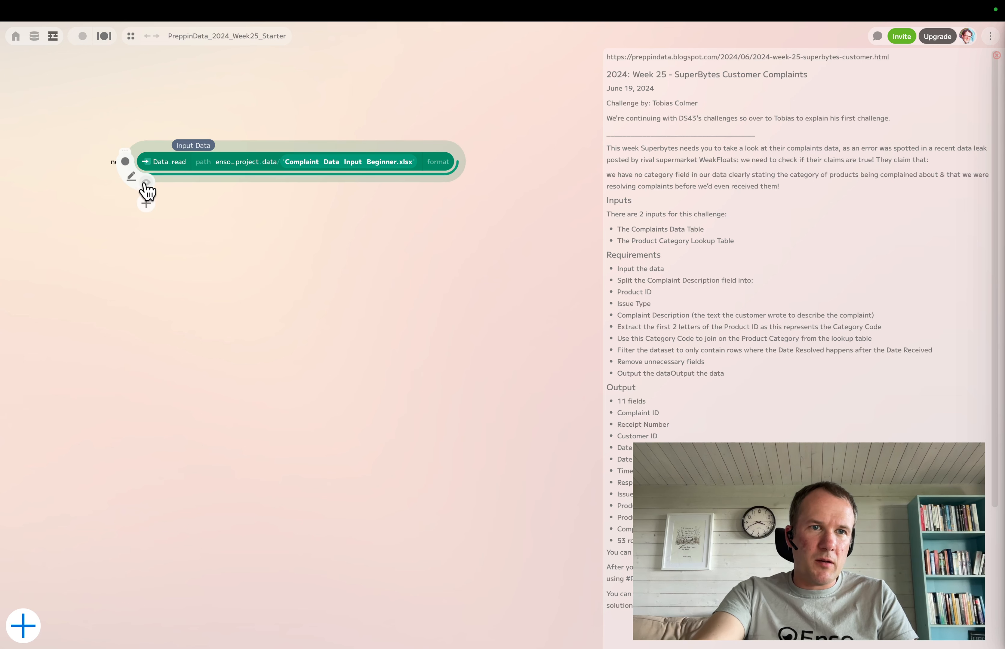
pyautogui.click(146, 204)
pyautogui.press('Return')
pyautogui.click(192, 283)
pyautogui.click(199, 303)
# Preview the Complaints table, widening the preview and its Complaint Description column to examine how the description text is structured
pyautogui.moveTo(105, 203); pyautogui.dragTo(506, 304)
pyautogui.moveTo(165, 283); pyautogui.dragTo(85, 139)
pyautogui.moveTo(403, 203); pyautogui.dragTo(562, 203)
pyautogui.hscroll(10, 464, 215)
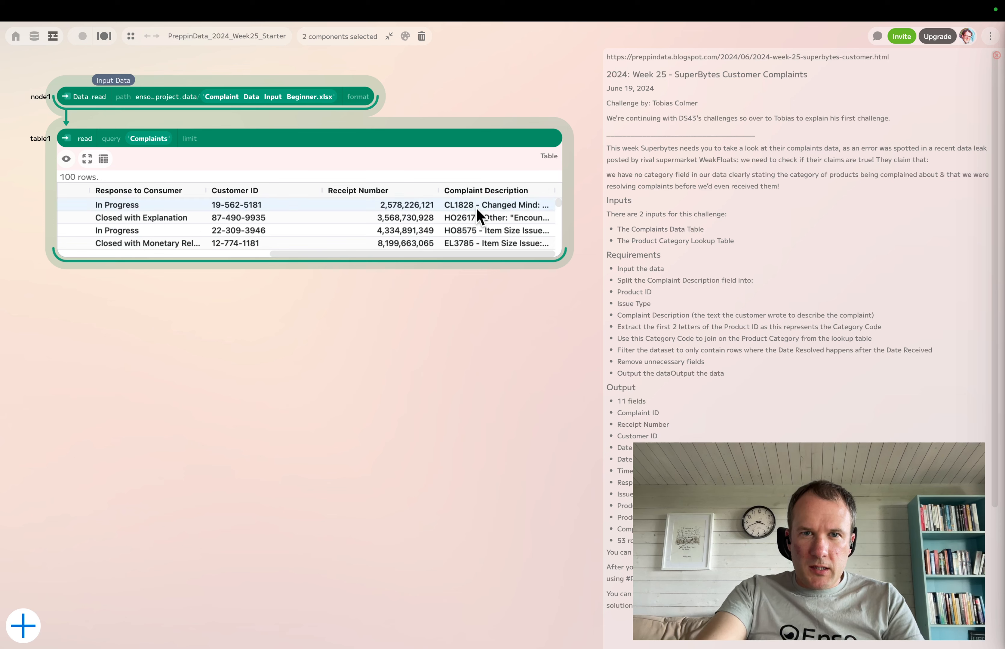
pyautogui.moveTo(568, 230); pyautogui.dragTo(619, 233)
pyautogui.moveTo(409, 254); pyautogui.dragTo(495, 255)
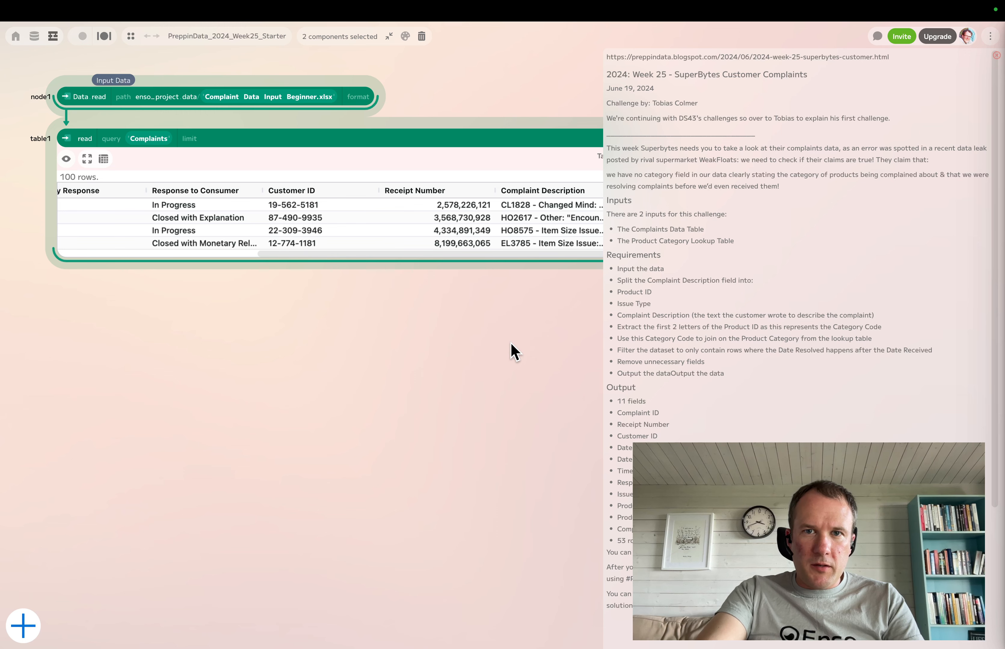
pyautogui.moveTo(510, 342); pyautogui.dragTo(382, 344)
pyautogui.moveTo(496, 227); pyautogui.dragTo(552, 232)
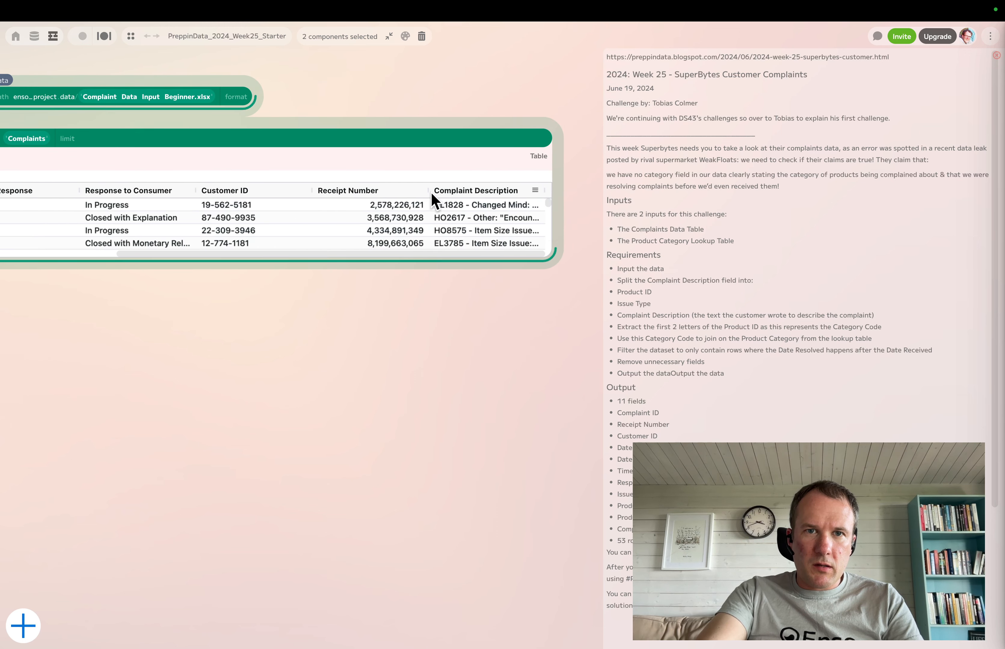
pyautogui.hscroll(4, 486, 321)
pyautogui.moveTo(377, 243); pyautogui.dragTo(581, 243)
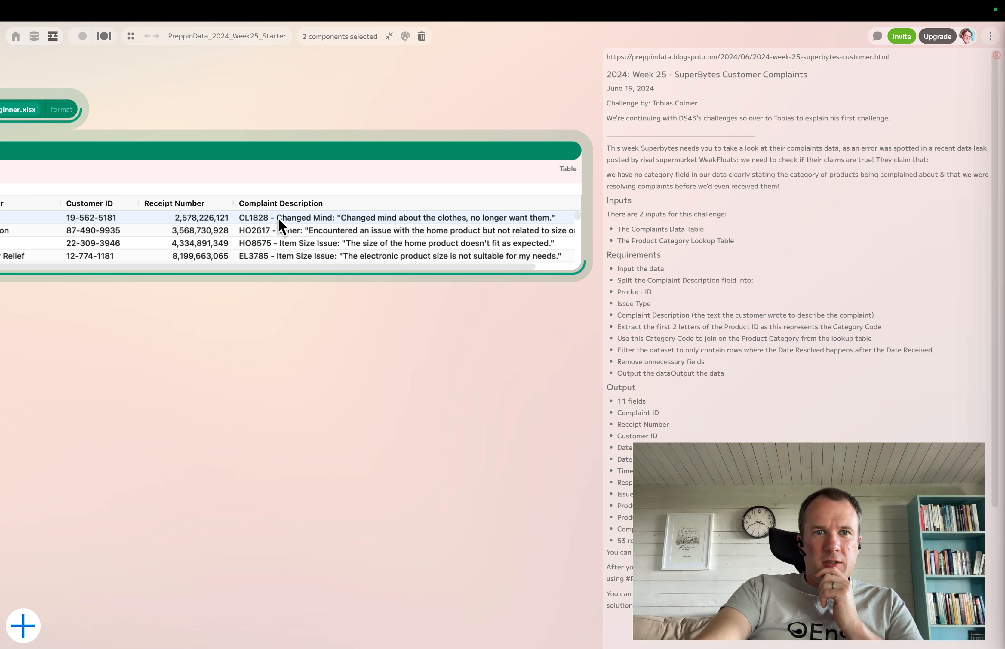
# Add a split_to_columns component after the Complaints read and choose Complaint Description as the column
pyautogui.hscroll(-8, 330, 219)
pyautogui.click(122, 276)
pyautogui.write('split')
pyautogui.press('Return')
pyautogui.click(210, 298)
pyautogui.moveTo(233, 324); pyautogui.dragTo(235, 408)
pyautogui.click(208, 384)
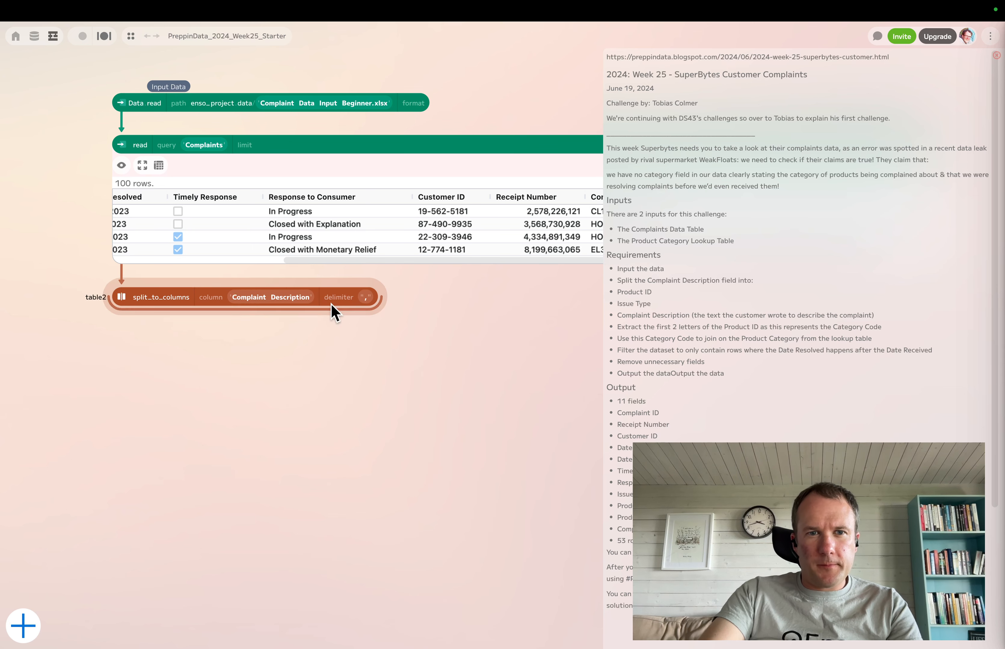
# Set the split's delimiter to " - " and preview the resulting description columns
pyautogui.click(365, 297)
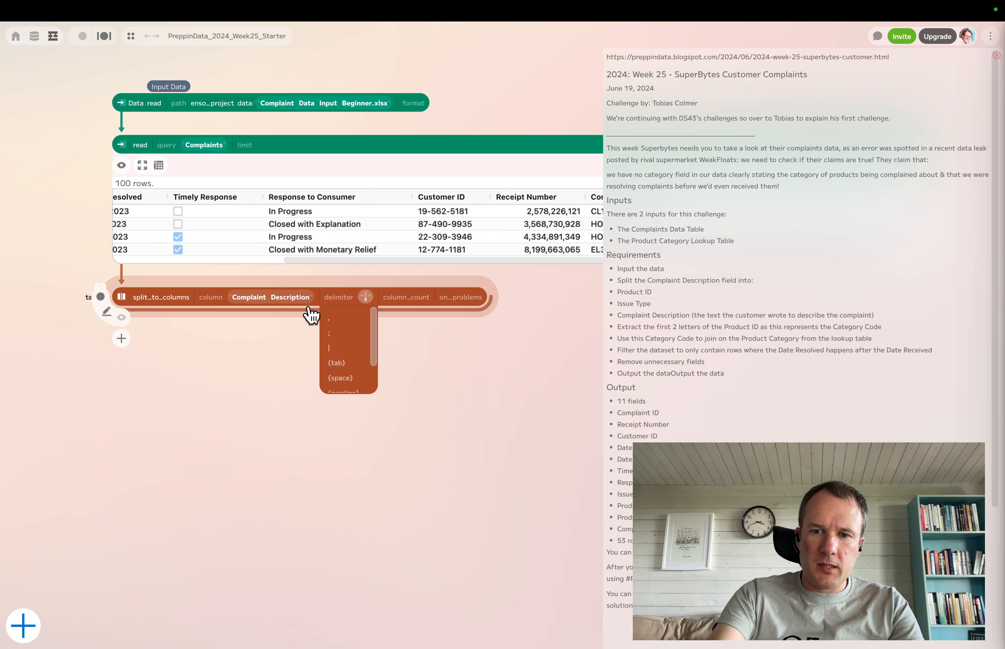
pyautogui.click(372, 297)
pyautogui.write('-')
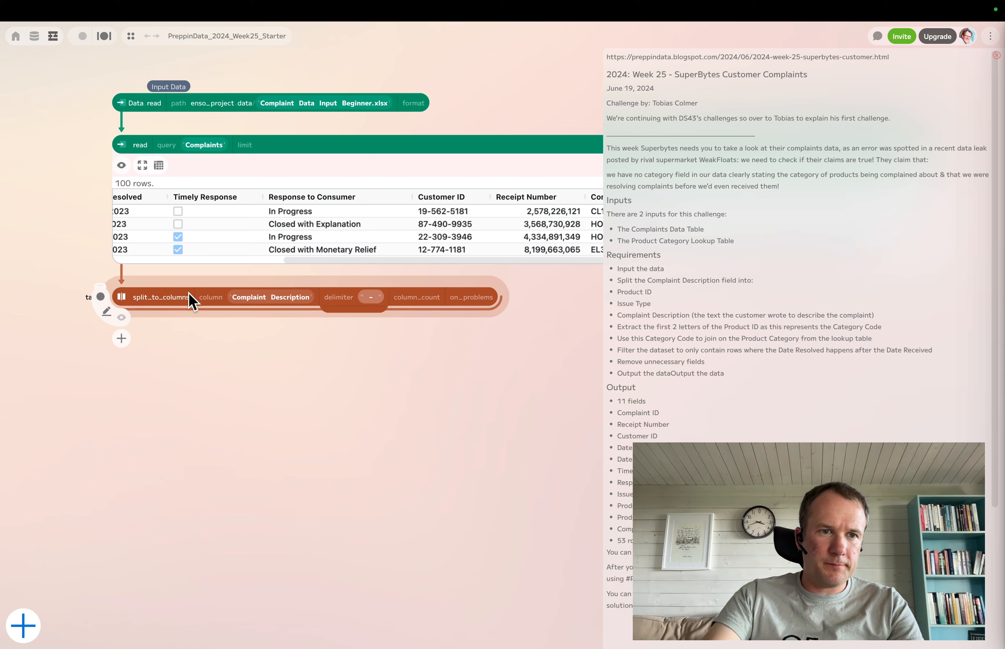
pyautogui.click(122, 318)
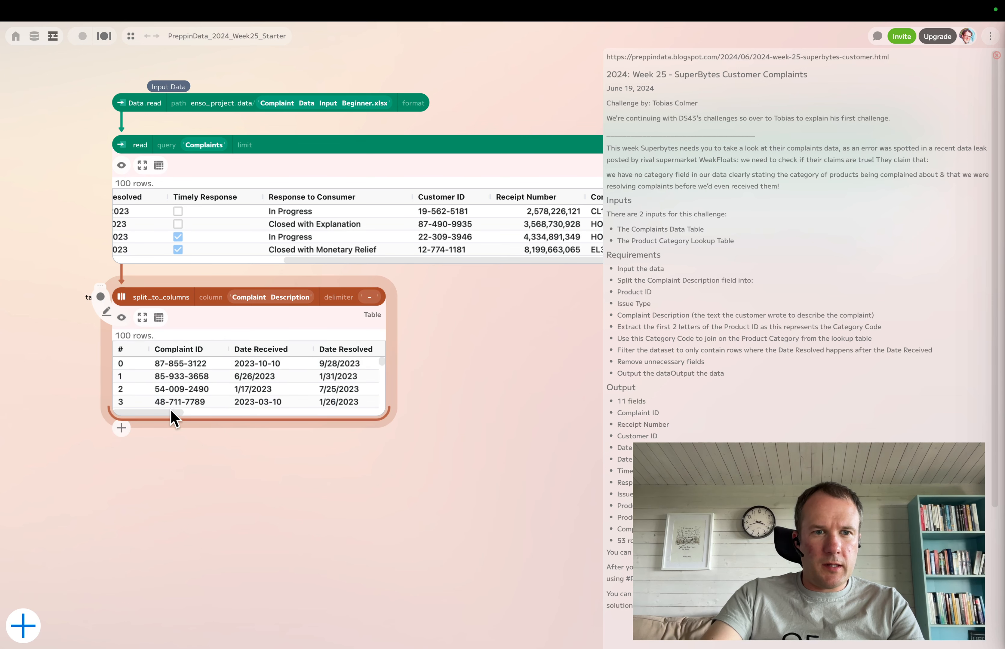
pyautogui.moveTo(173, 413); pyautogui.dragTo(397, 418)
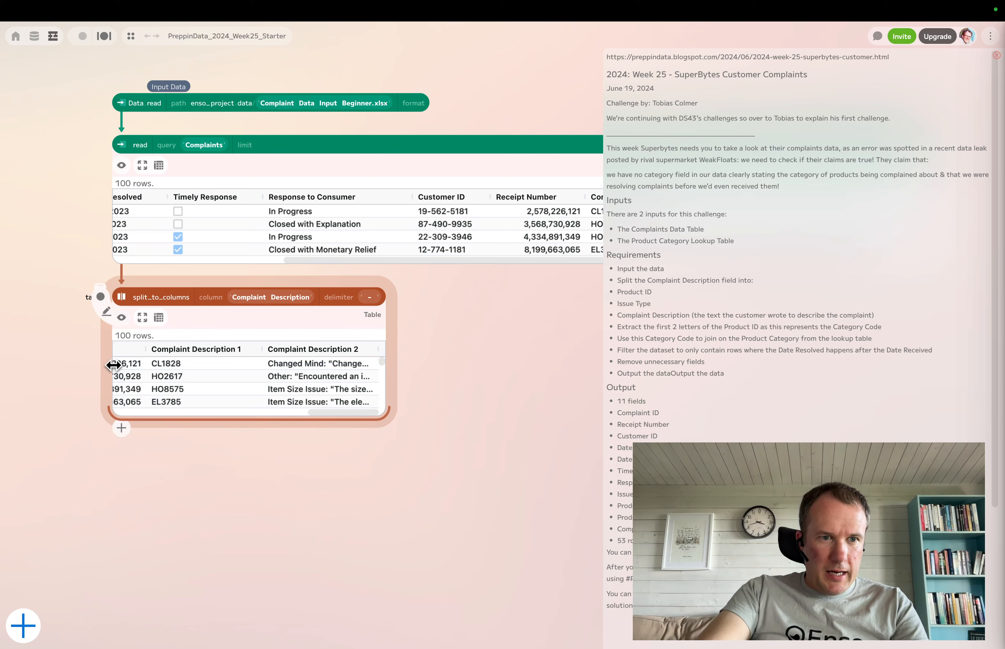
# Chain a second split_to_columns component to the first split and choose Complaint Description 2 as its column
pyautogui.click(124, 428)
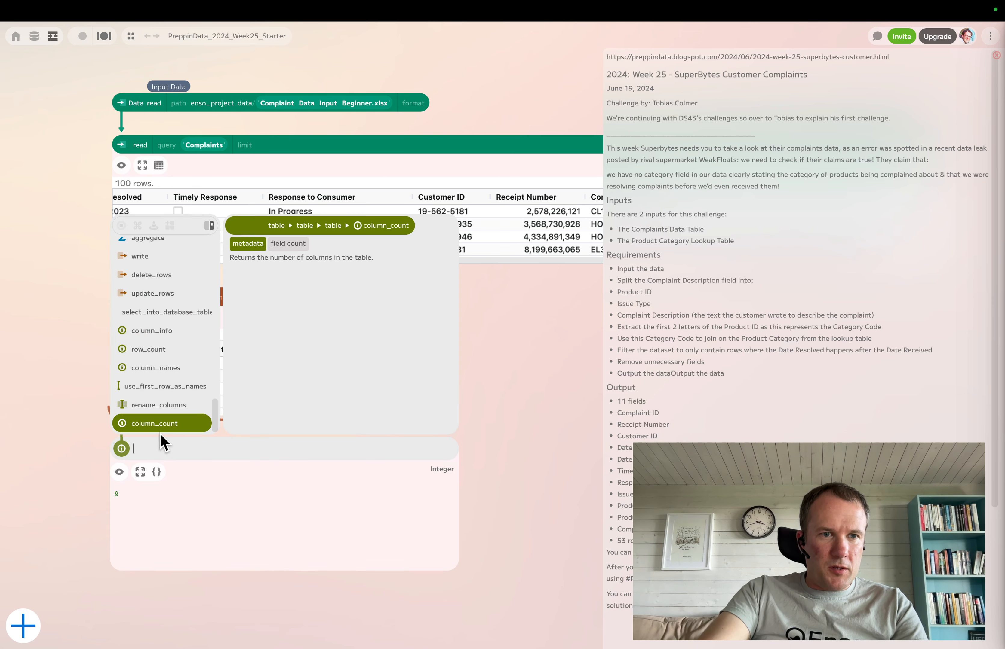
pyautogui.write('s')
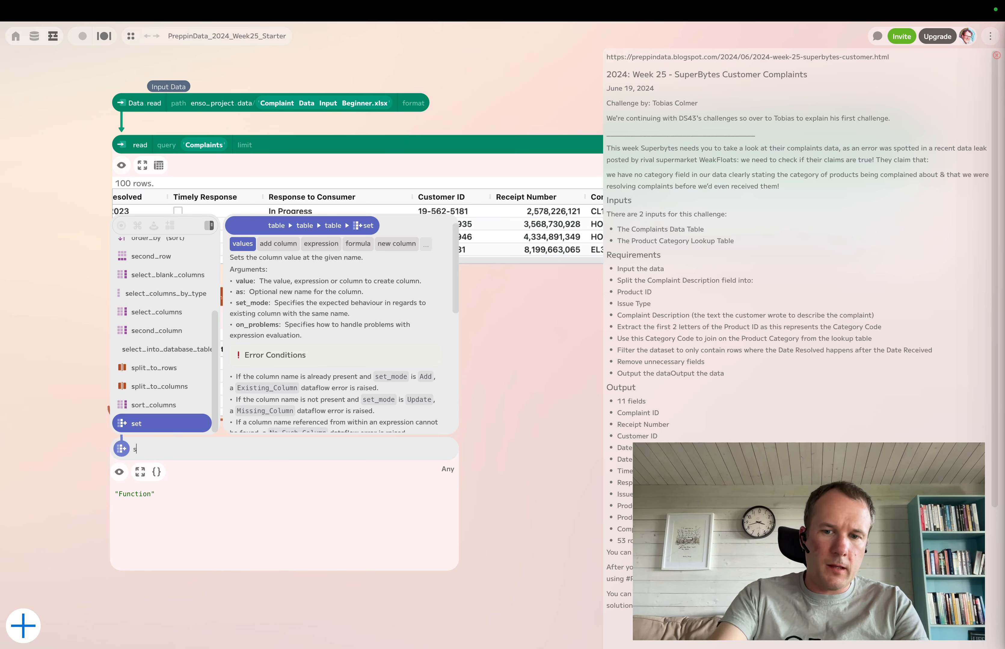
pyautogui.click(171, 387)
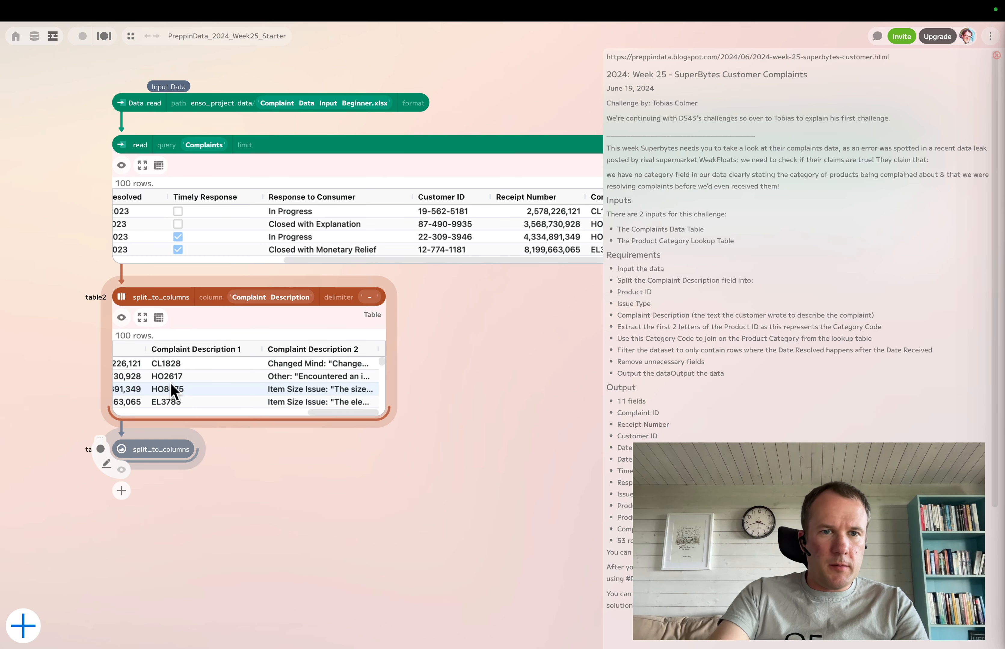
pyautogui.click(215, 455)
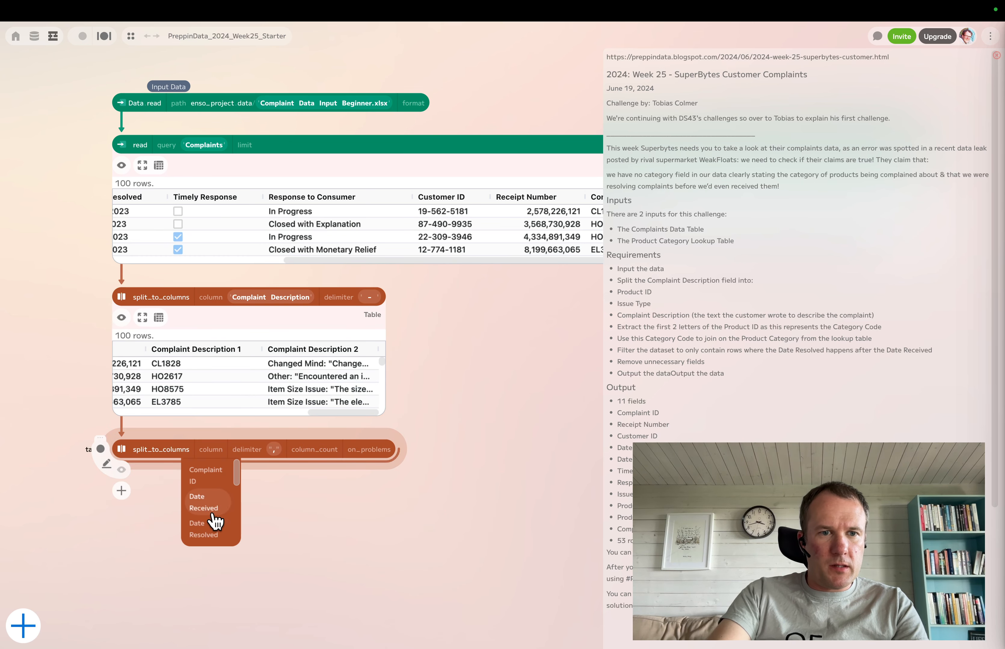
pyautogui.moveTo(234, 479); pyautogui.dragTo(234, 531)
pyautogui.click(194, 536)
# Set the second split's delimiter to ":" and preview its resulting issue and description columns
pyautogui.click(377, 451)
pyautogui.write(':')
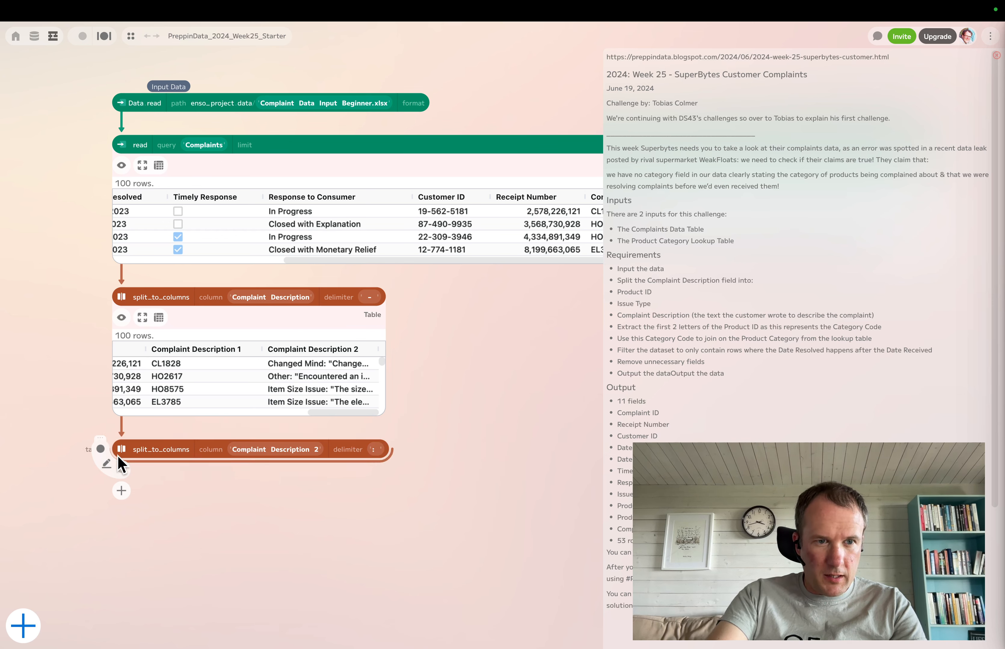
pyautogui.click(121, 470)
pyautogui.moveTo(180, 564); pyautogui.dragTo(340, 576)
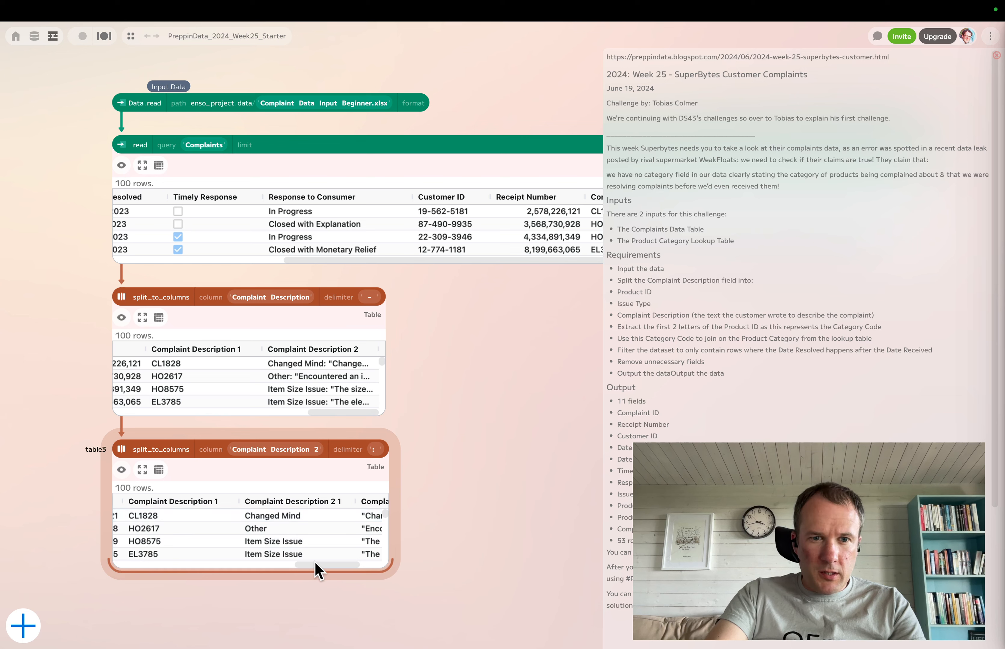
pyautogui.moveTo(314, 570); pyautogui.dragTo(355, 573)
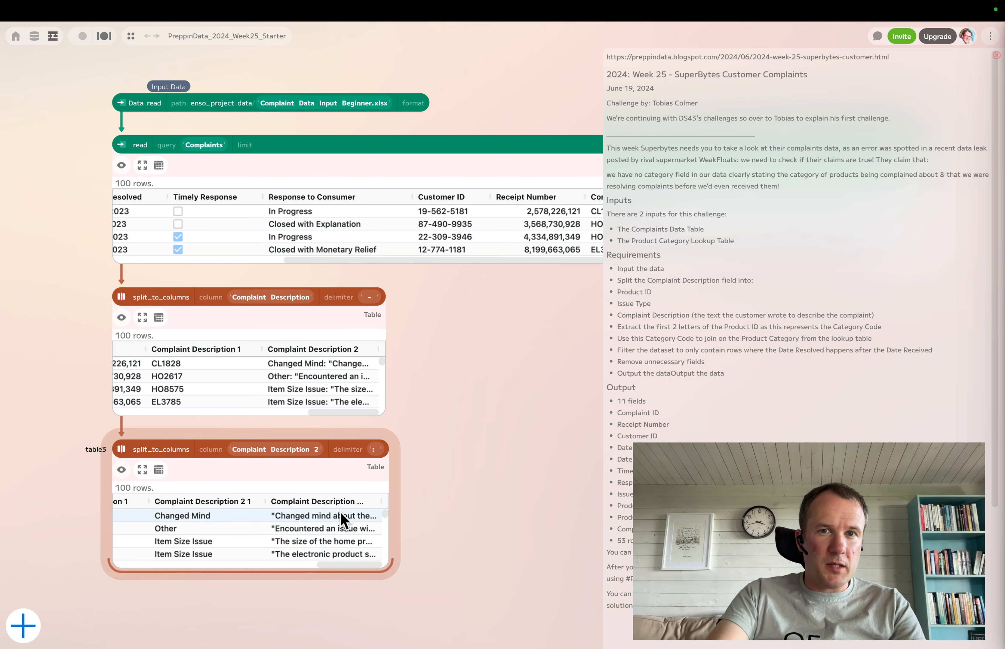
# Hide the previews of the read and first split components, stack the splits closely beneath them, and widen the second split's preview
pyautogui.click(122, 165)
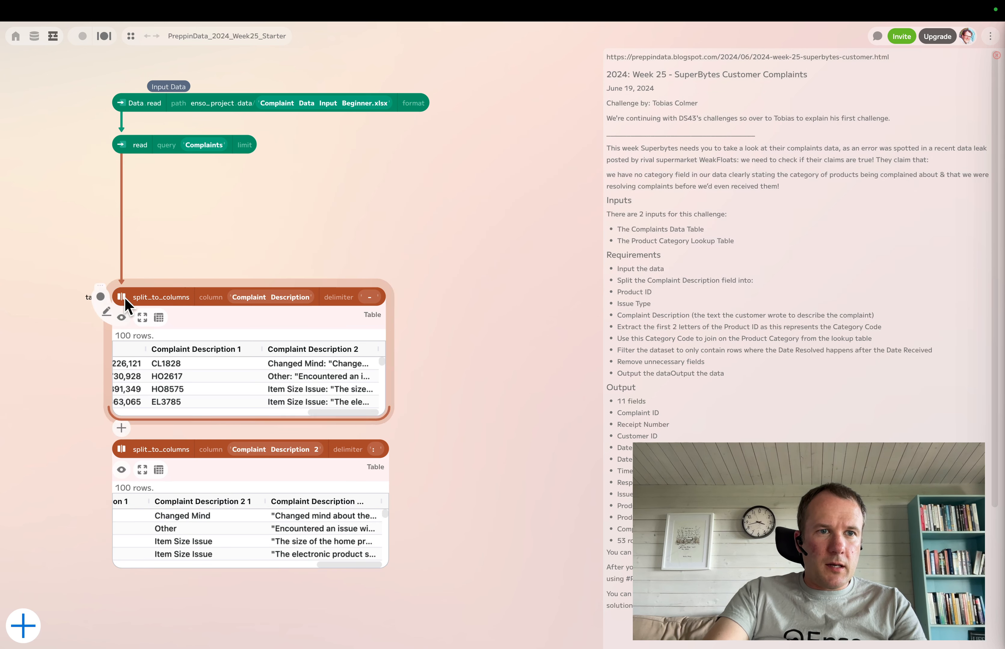
pyautogui.moveTo(125, 299); pyautogui.dragTo(123, 182)
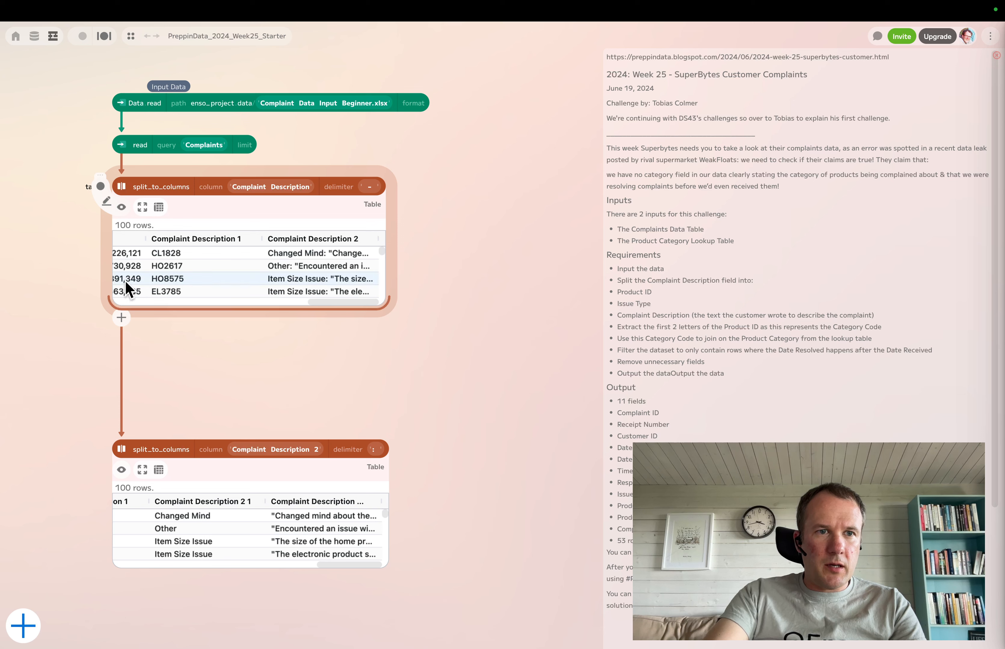
pyautogui.click(121, 207)
pyautogui.moveTo(122, 442); pyautogui.dragTo(122, 227)
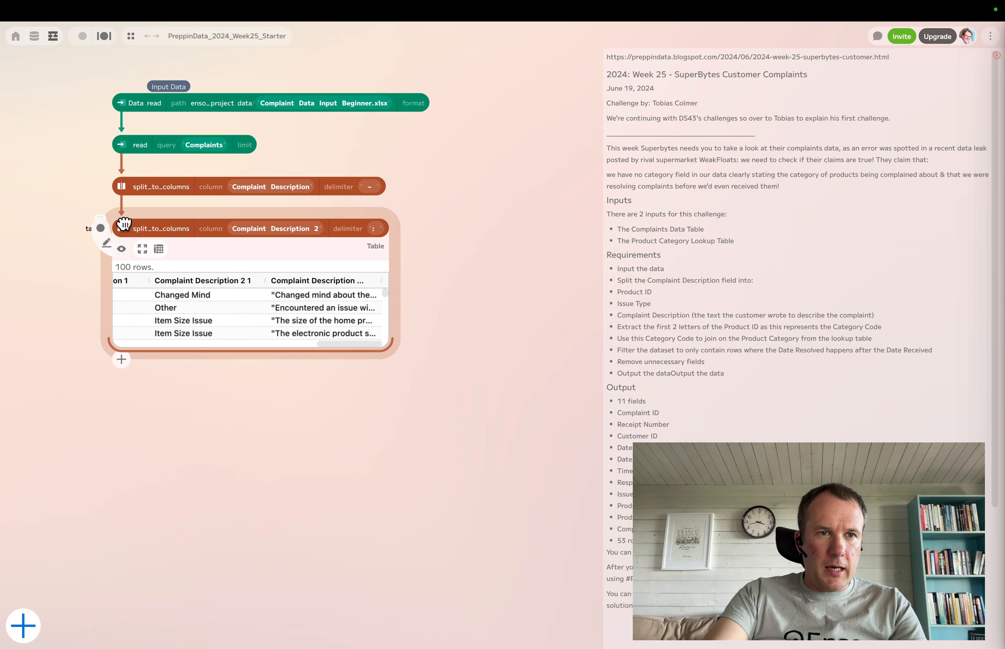
pyautogui.moveTo(388, 320); pyautogui.dragTo(535, 319)
# Add a rename_columns component after the second split, with a pair renaming Complaint Description 1 to Product ID
pyautogui.click(121, 359)
pyautogui.write('rename')
pyautogui.press('Return')
pyautogui.click(252, 381)
pyautogui.click(312, 381)
pyautogui.moveTo(343, 408); pyautogui.dragTo(344, 462)
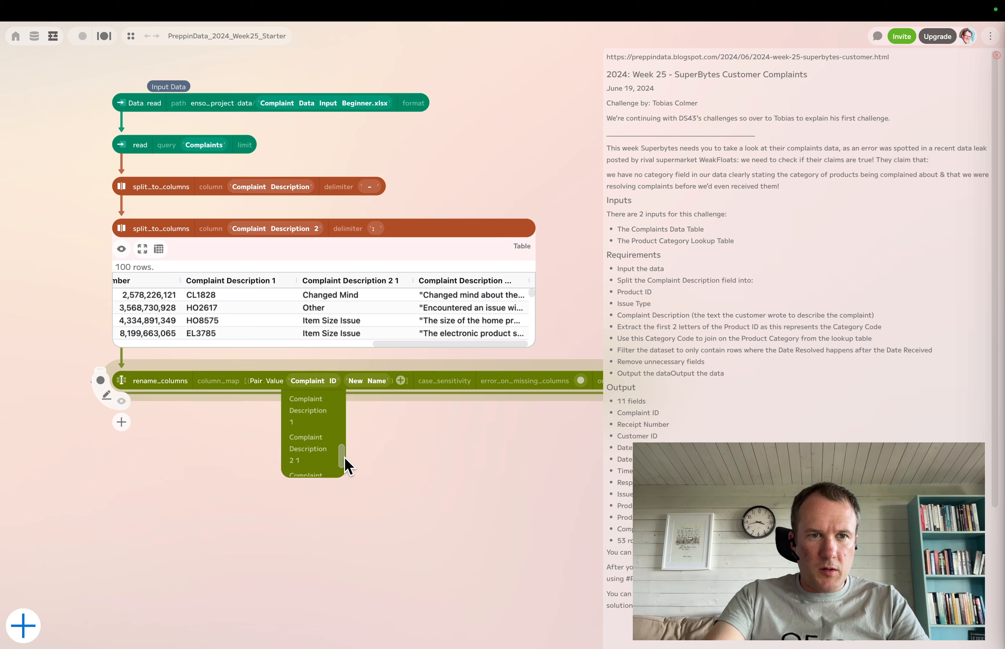
pyautogui.click(318, 420)
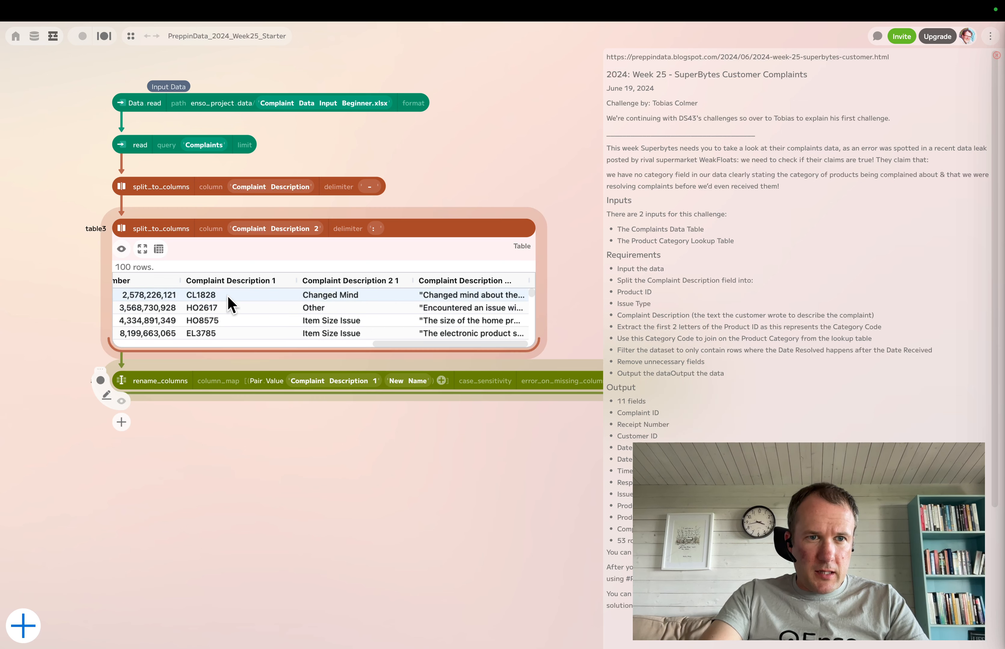
pyautogui.moveTo(652, 292); pyautogui.dragTo(617, 293)
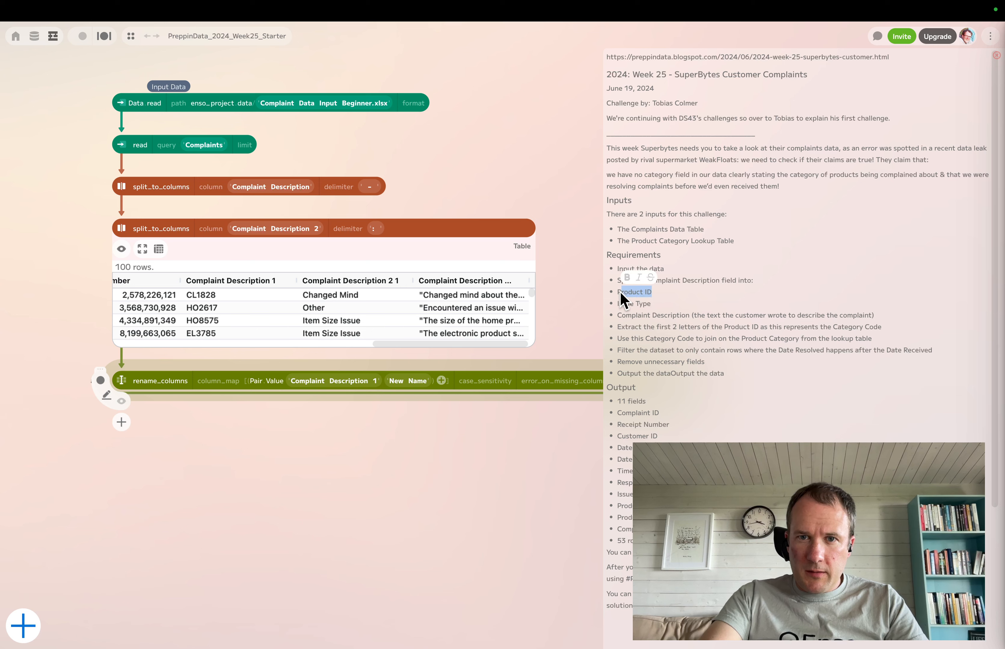
pyautogui.hotkey('ctrl', 'c')
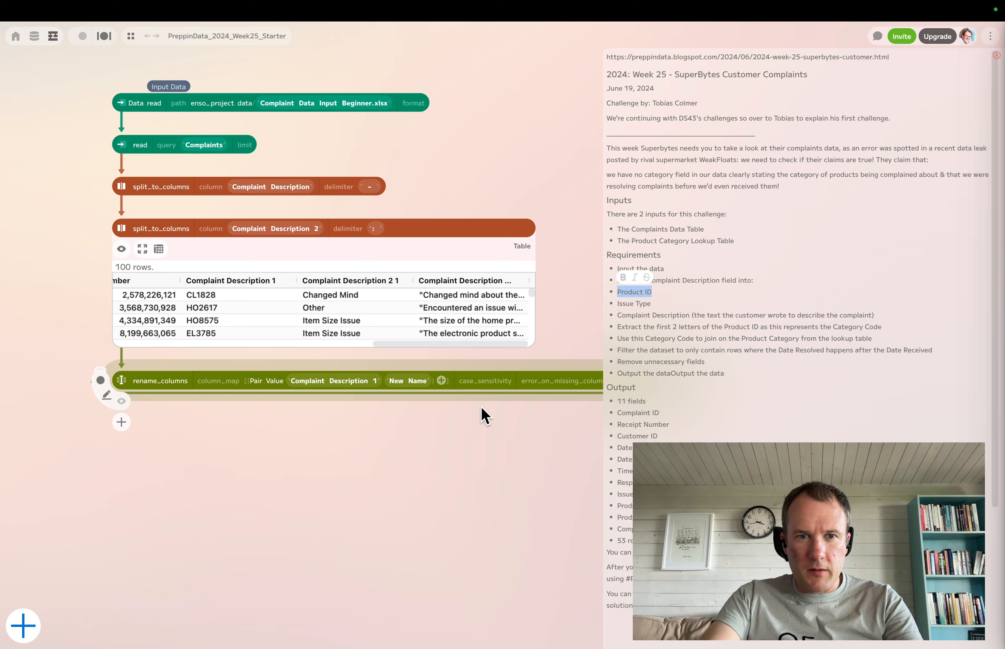
pyautogui.click(408, 381)
pyautogui.hotkey('ctrl', 'v')
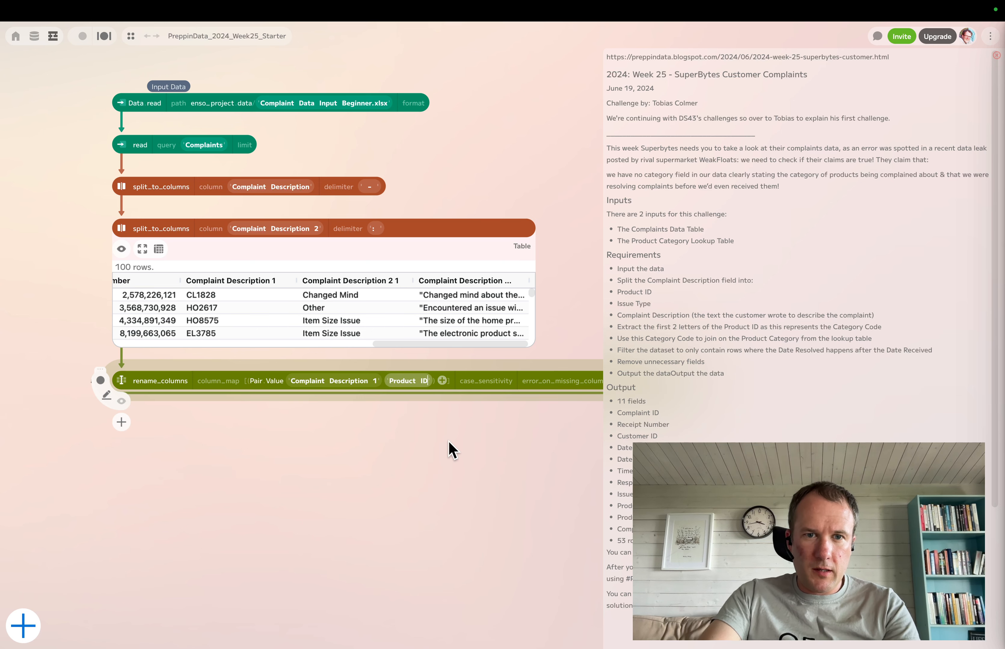
# Add a second rename pair that renames Complaint Description 2 1 to Issue Type
pyautogui.click(442, 381)
pyautogui.click(515, 380)
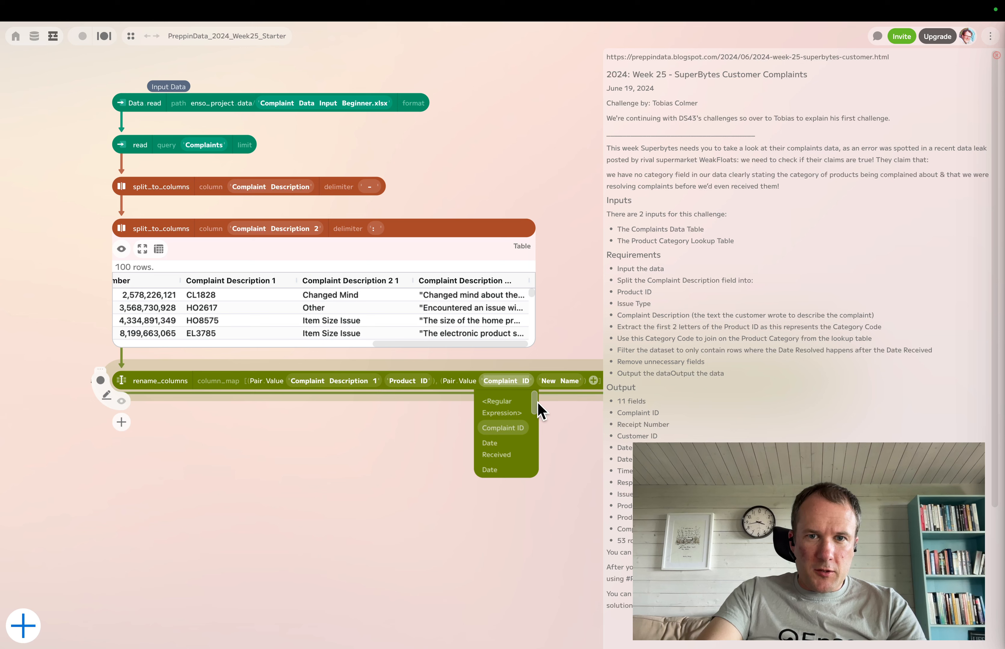
pyautogui.moveTo(540, 411); pyautogui.dragTo(537, 467)
pyautogui.click(505, 442)
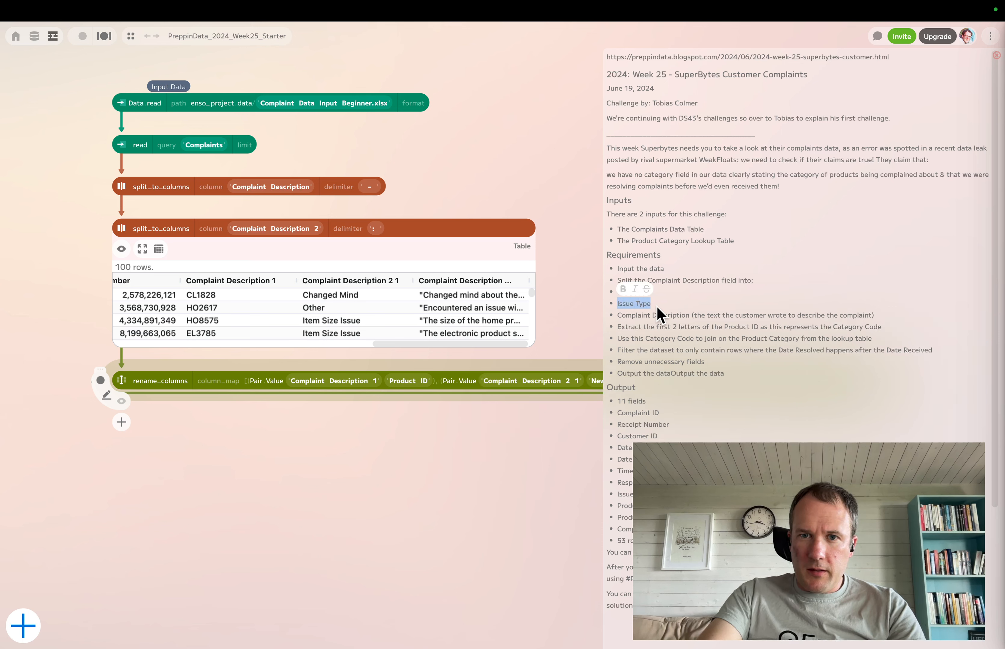
pyautogui.click(594, 383)
pyautogui.press('super+v')
# Add a third rename pair that renames Complaint Description 2 2 to Complaint Description
pyautogui.moveTo(541, 435); pyautogui.dragTo(262, 395)
pyautogui.click(331, 340)
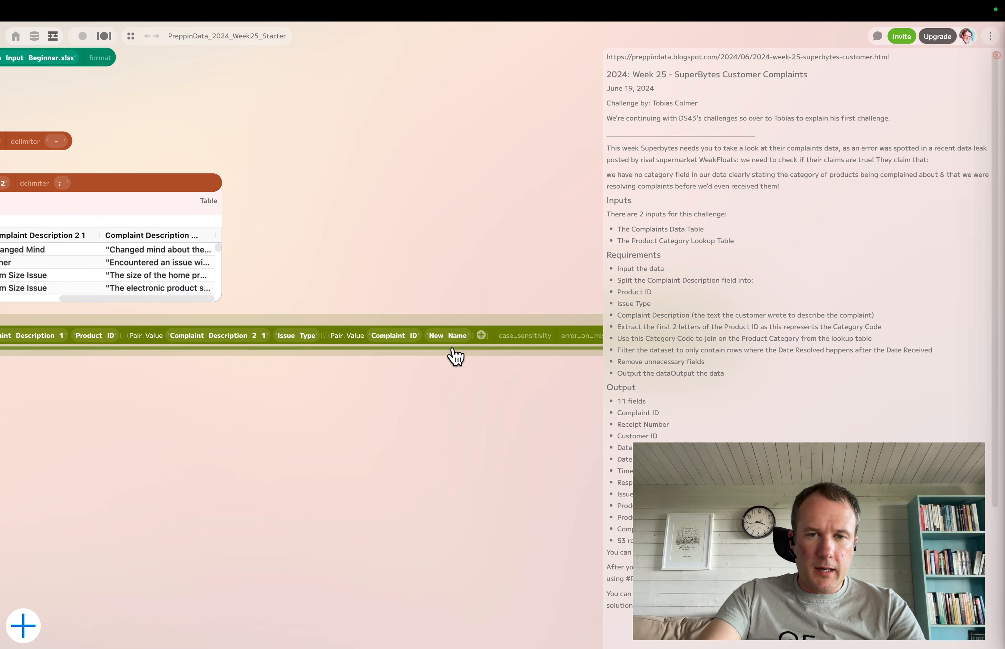
pyautogui.click(402, 340)
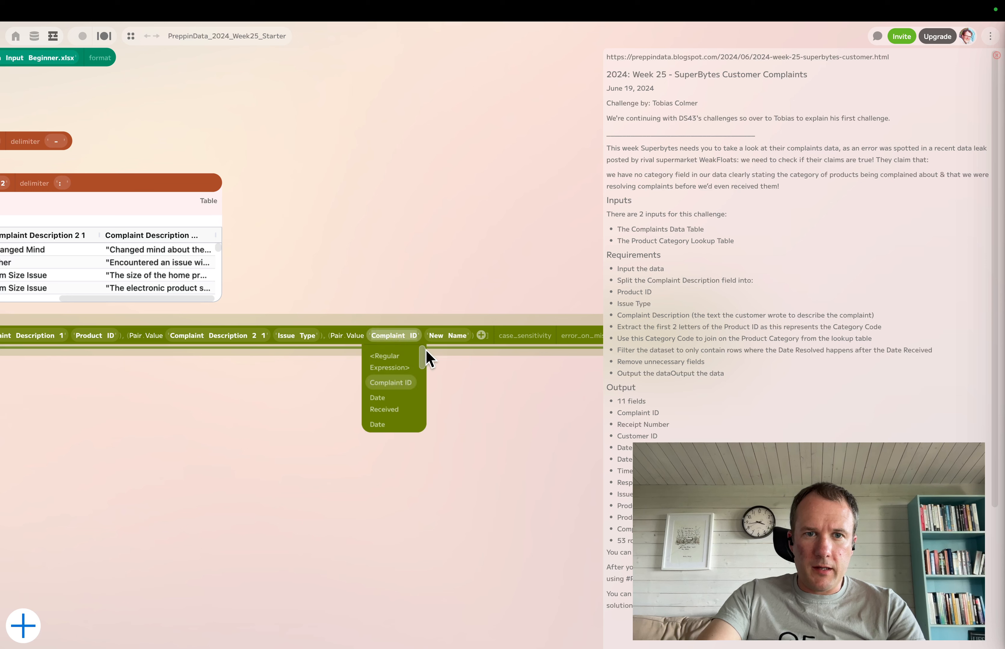
pyautogui.moveTo(425, 349); pyautogui.dragTo(421, 439)
pyautogui.click(394, 422)
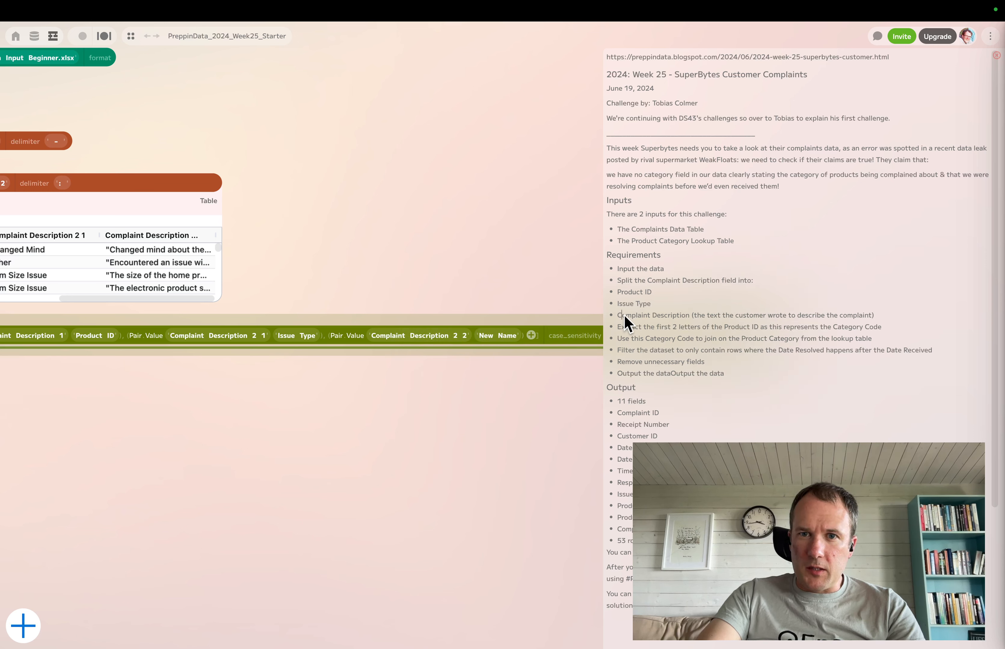
pyautogui.moveTo(624, 317); pyautogui.dragTo(682, 317)
pyautogui.moveTo(618, 316); pyautogui.dragTo(682, 315)
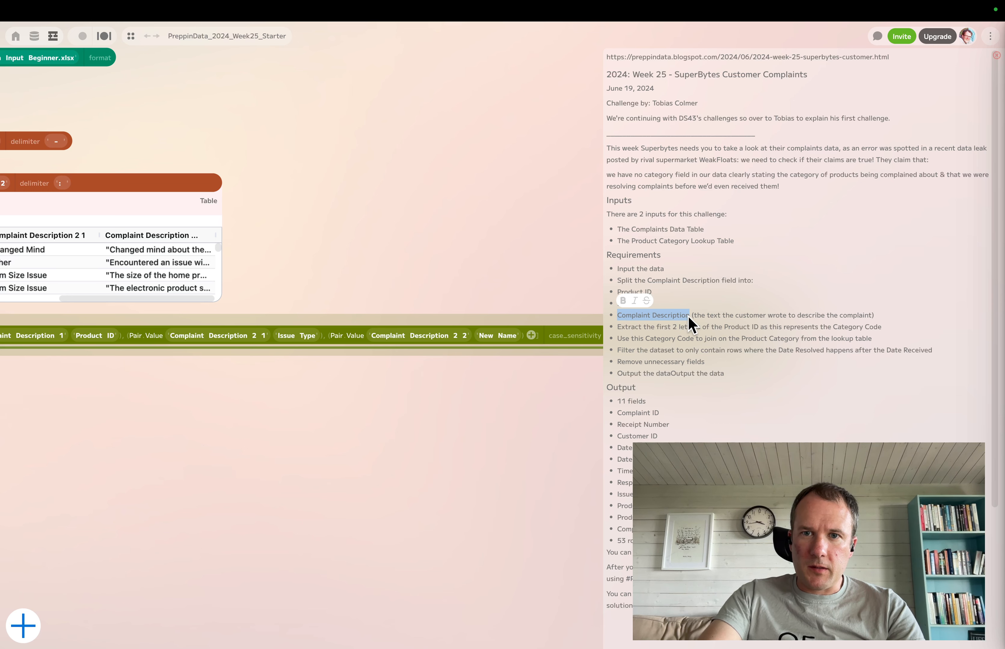
pyautogui.click(503, 336)
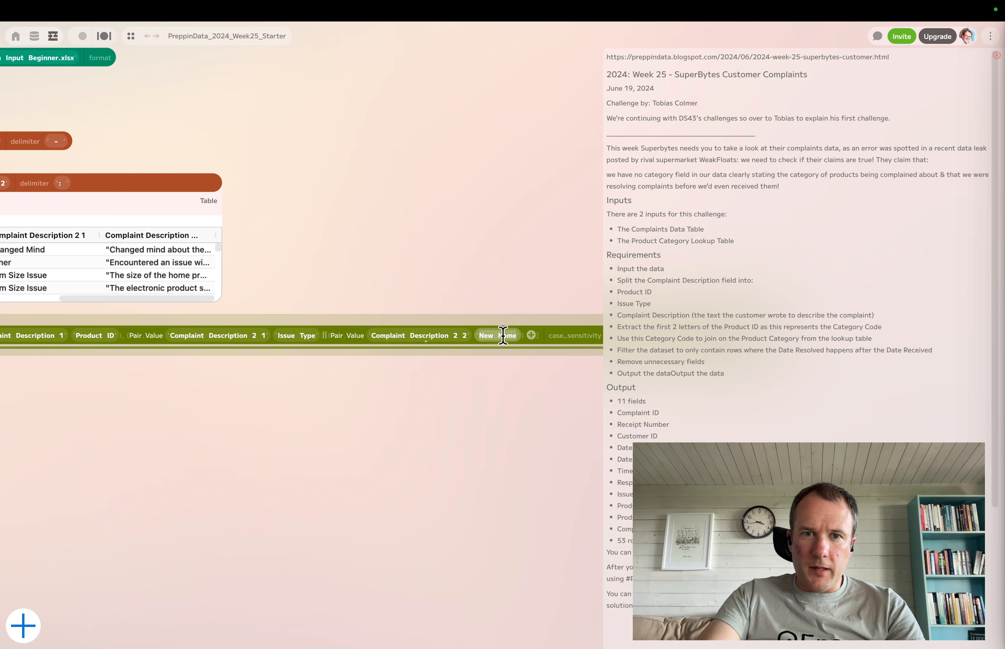
pyautogui.write('Complaint Description')
# Hide the second split's preview, move rename_columns directly beneath that split, and show the renamed table's preview
pyautogui.moveTo(299, 415); pyautogui.dragTo(512, 422)
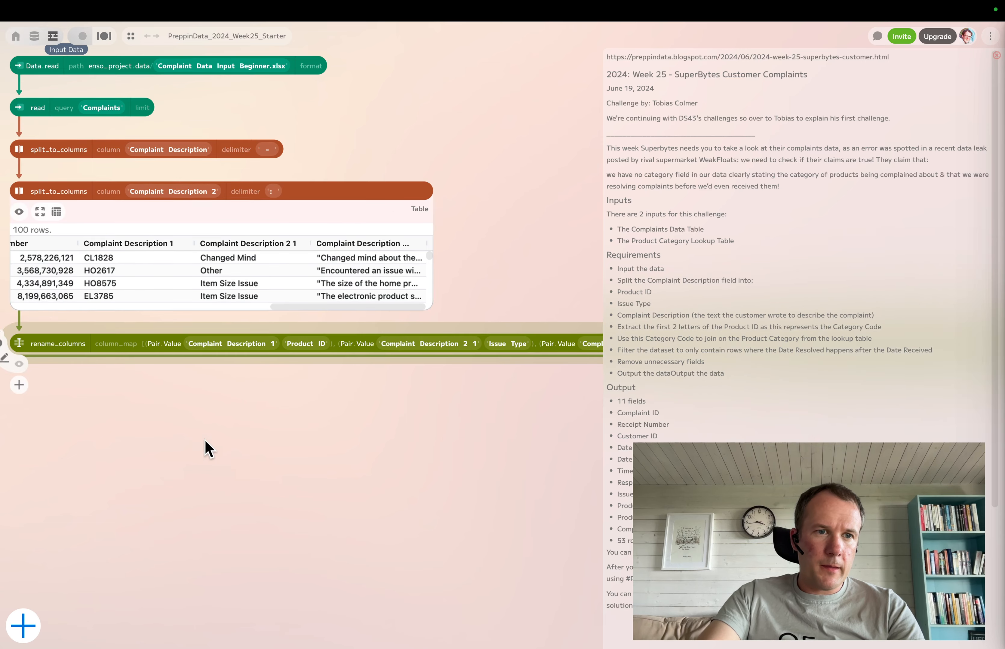
pyautogui.moveTo(204, 440); pyautogui.dragTo(384, 446)
pyautogui.click(199, 217)
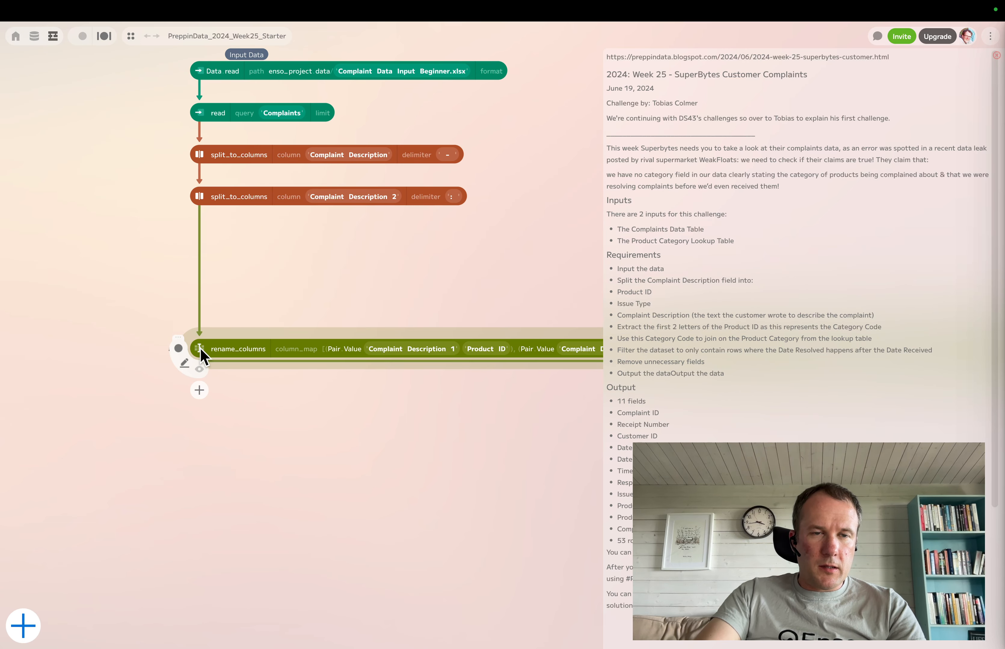
pyautogui.moveTo(198, 347); pyautogui.dragTo(200, 239)
pyautogui.click(200, 259)
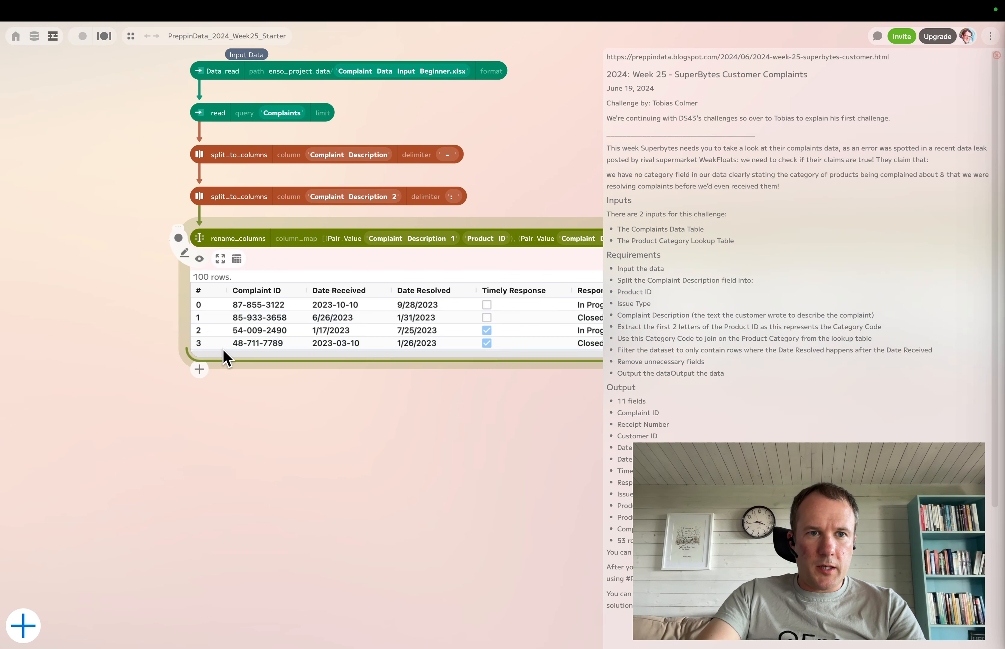
# Hide the rename_columns preview and add a set component beneath it whose value is a simple expression on Product ID
pyautogui.moveTo(383, 427); pyautogui.dragTo(244, 467)
pyautogui.click(58, 299)
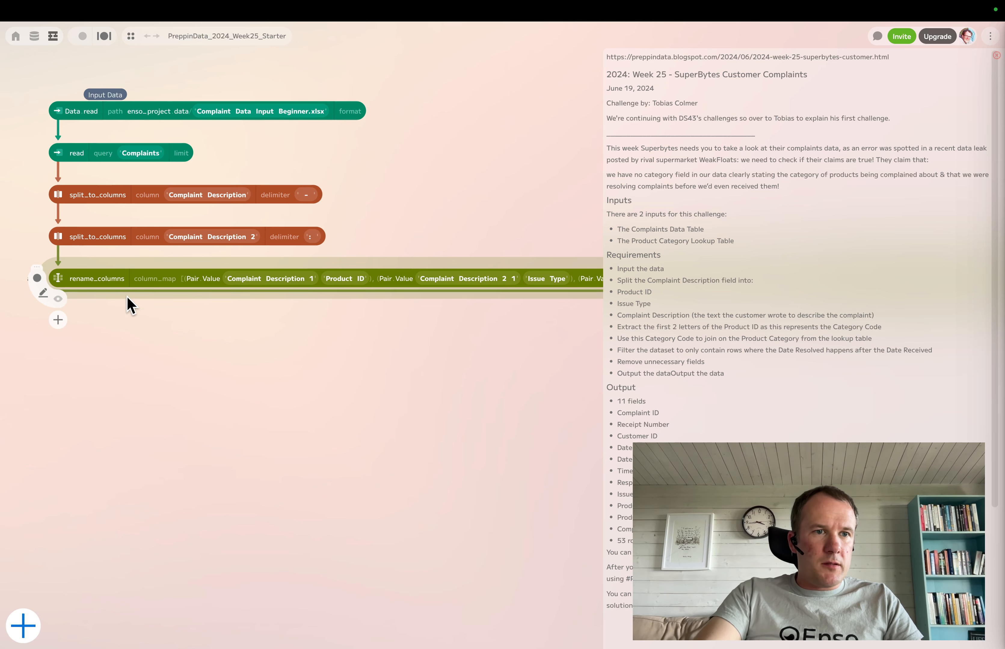
pyautogui.click(58, 321)
pyautogui.write('set')
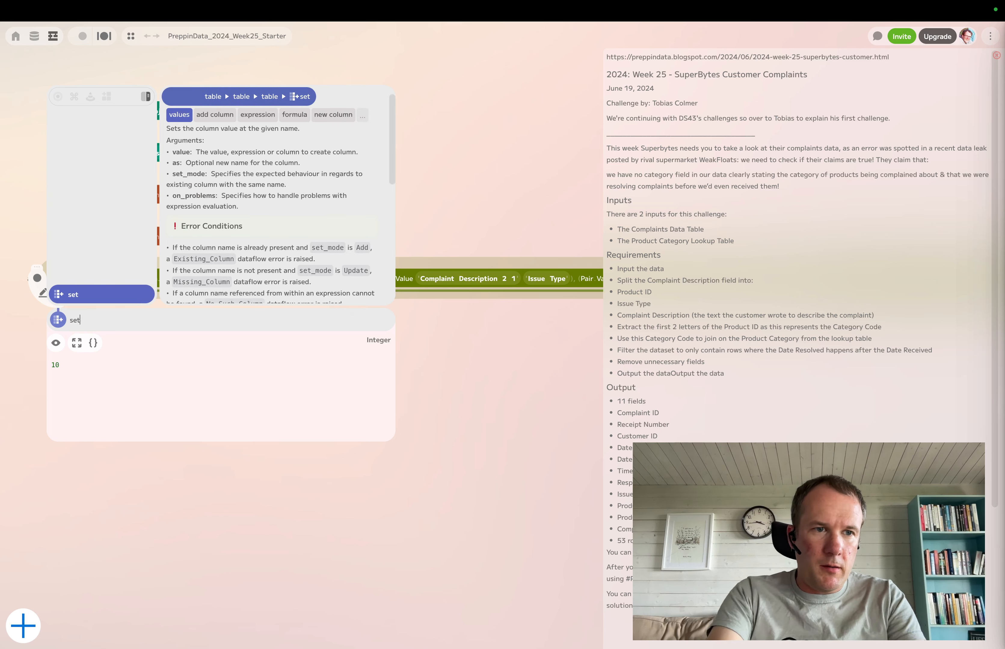
pyautogui.press('Return')
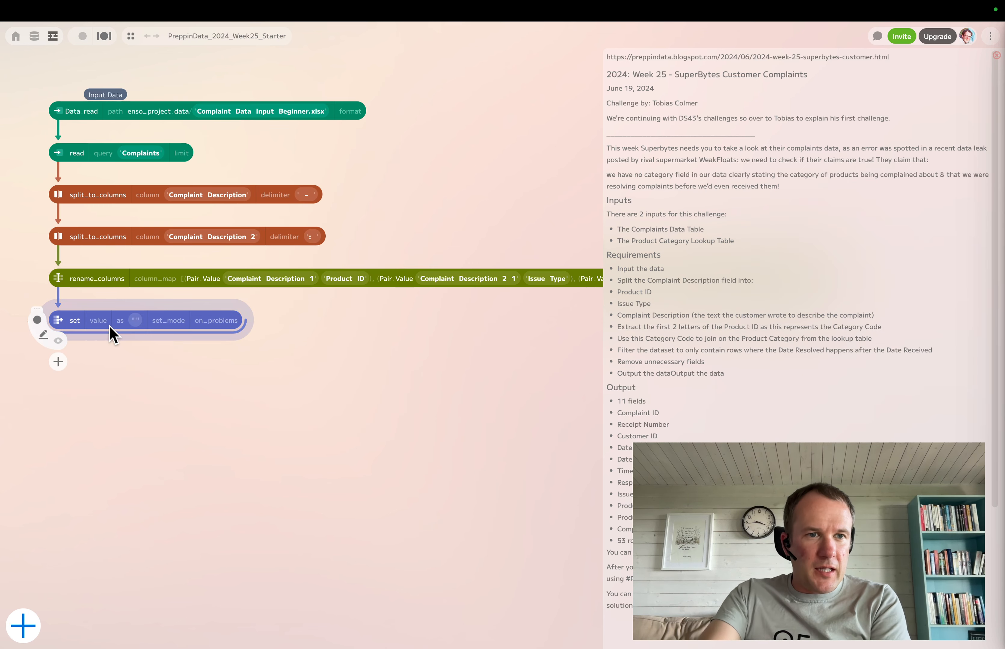
pyautogui.click(101, 326)
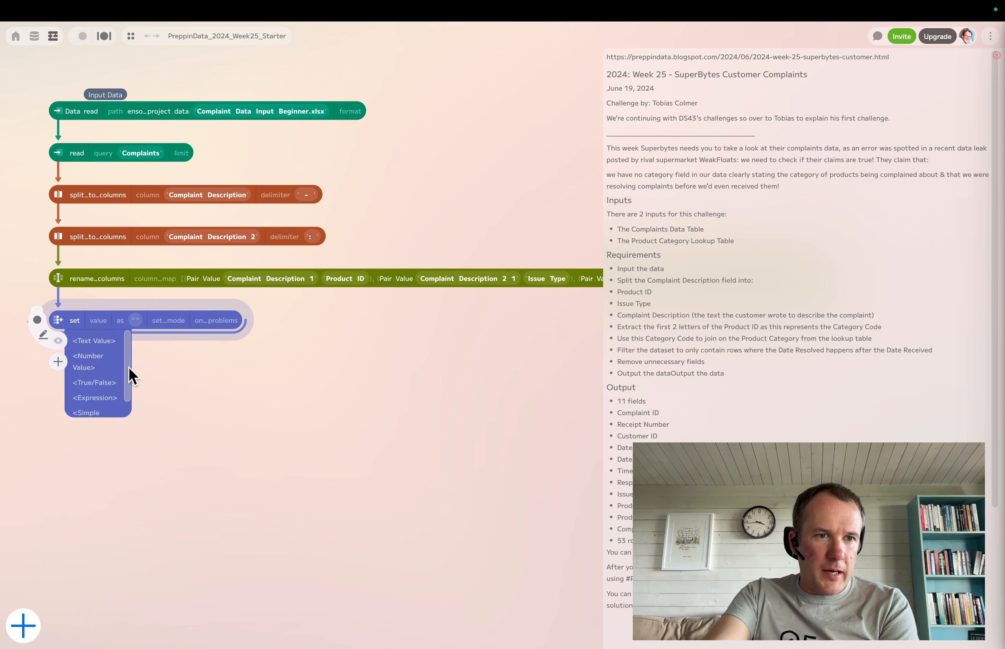
pyautogui.moveTo(129, 367); pyautogui.dragTo(129, 409)
pyautogui.click(97, 408)
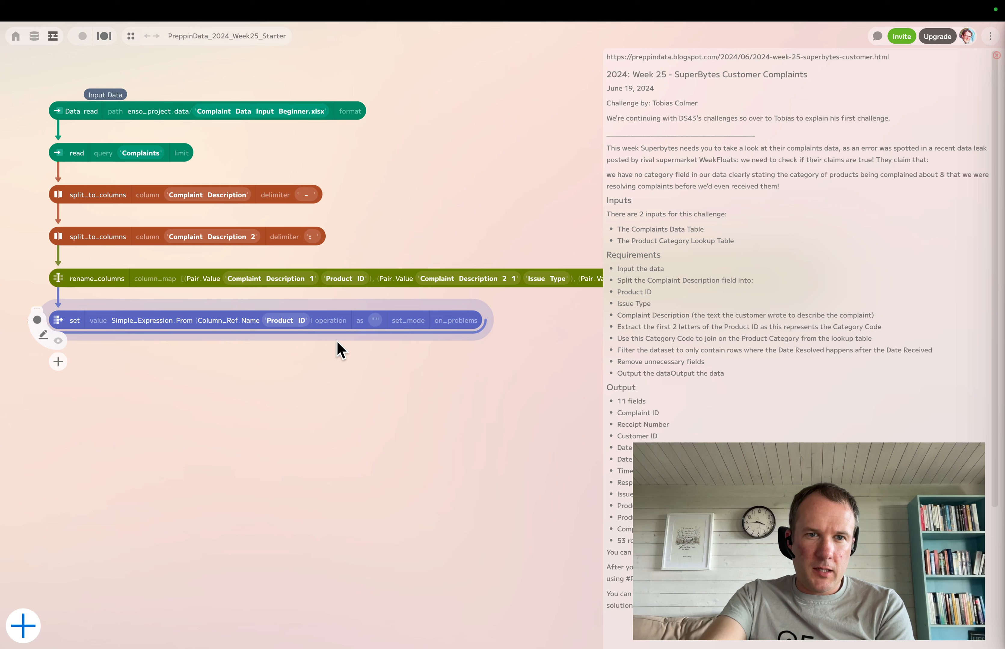
# Set the Product ID expression's operation to text_left with a length of 2
pyautogui.click(331, 323)
pyautogui.scroll(-8, 362, 372)
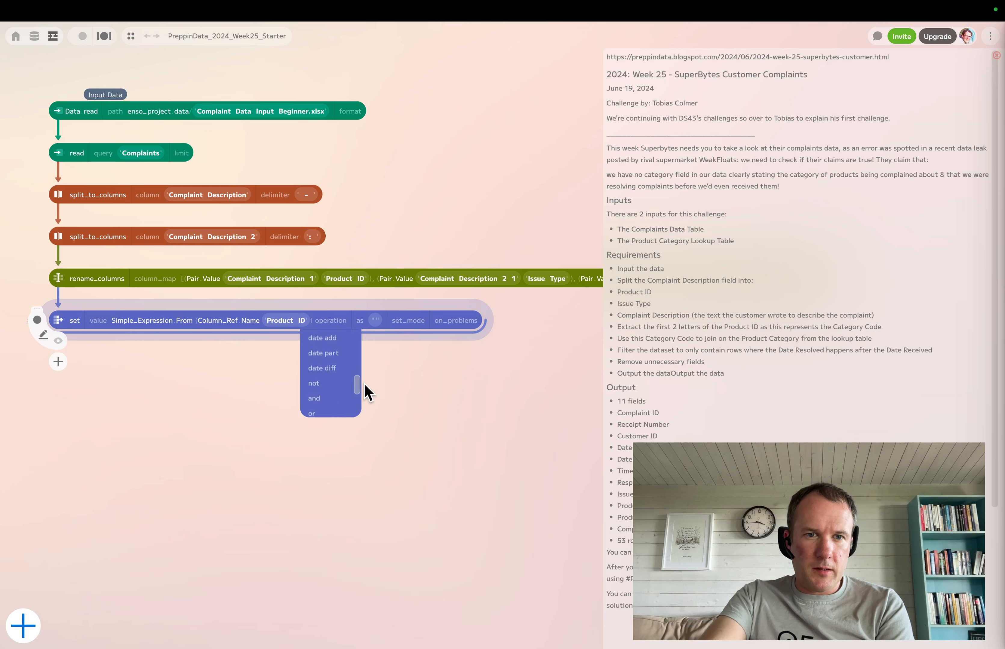
pyautogui.click(332, 373)
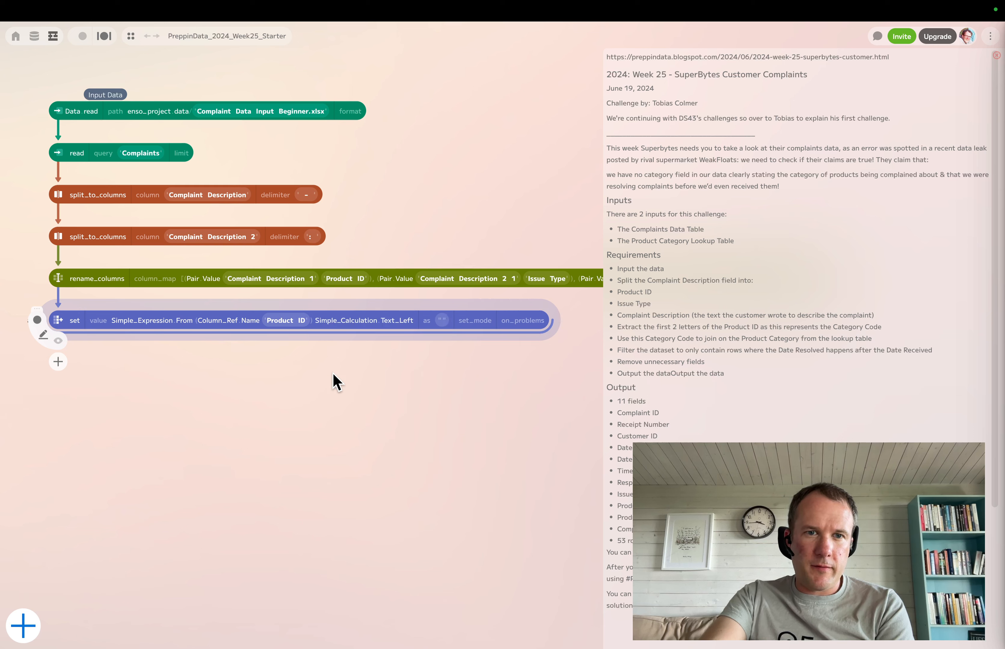
pyautogui.click(425, 322)
pyautogui.click(416, 347)
pyautogui.click(436, 321)
pyautogui.write('2')
# Set the output column name of the set component to Product ID and preview the resulting columns
pyautogui.click(490, 320)
pyautogui.write('Product ID')
pyautogui.click(59, 340)
pyautogui.hscroll(10, 254, 401)
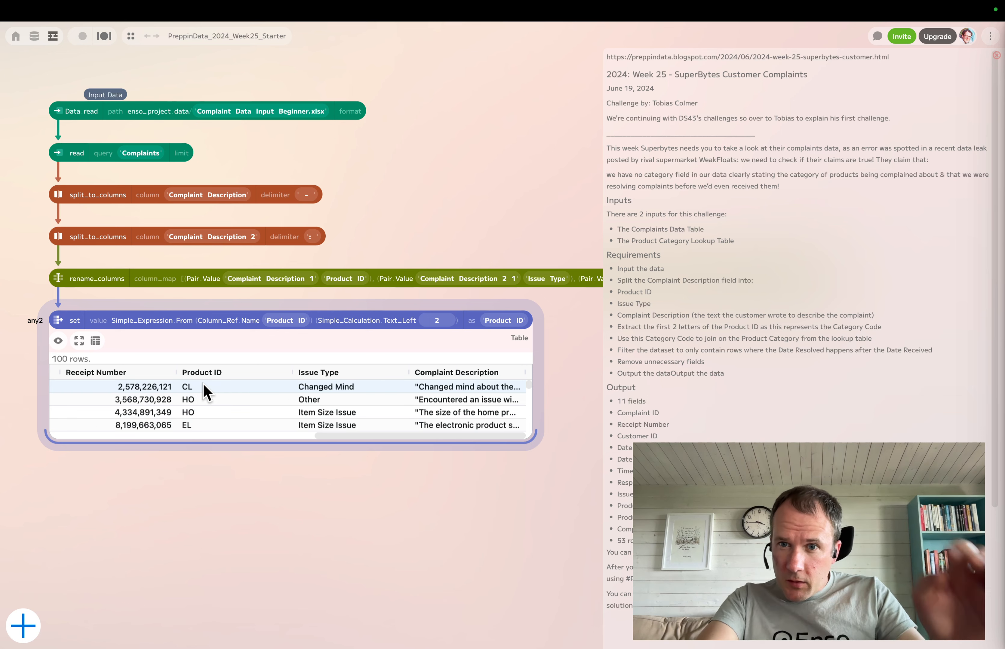
# Copy Category Code from the requirements, use it as the set component's output column name, and check the columns in the preview
pyautogui.moveTo(836, 328); pyautogui.dragTo(881, 329)
pyautogui.hotkey('ctrl', 'c')
pyautogui.click(836, 329)
pyautogui.click(502, 320)
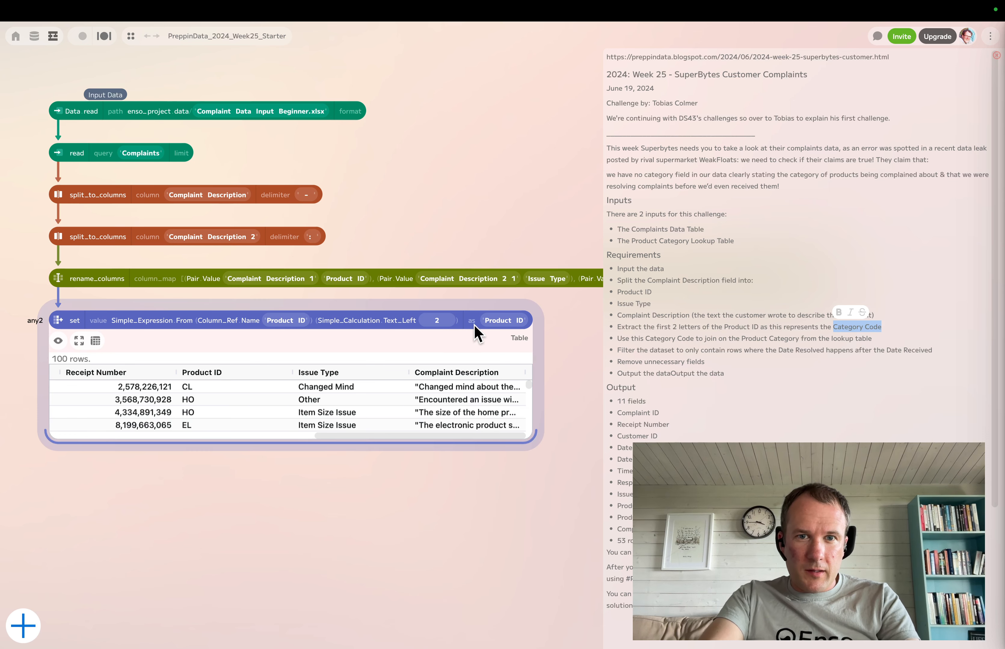
pyautogui.hotkey('ctrl', 'v')
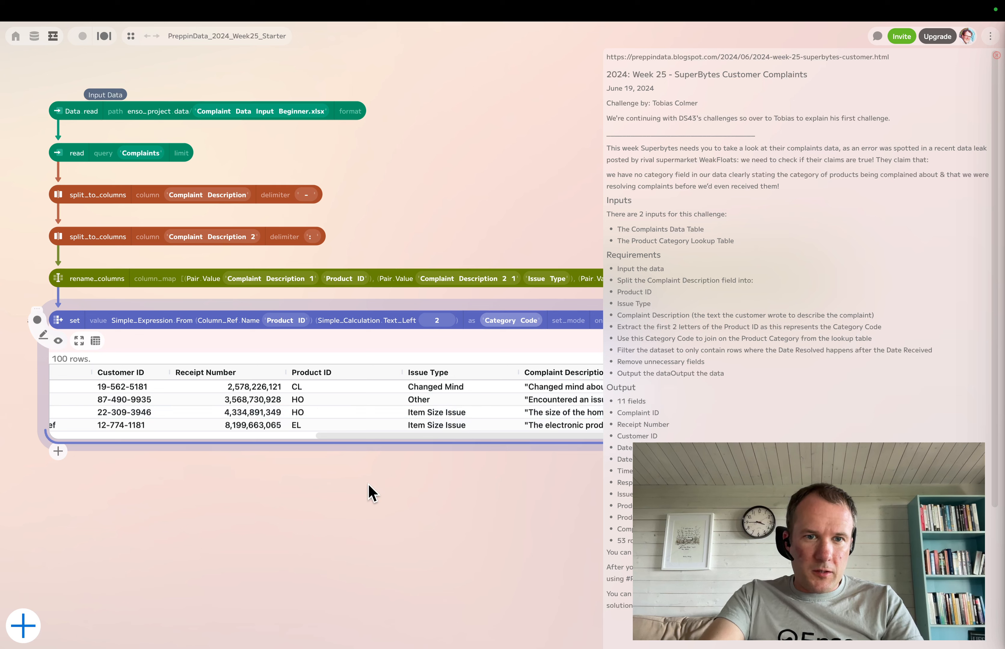
pyautogui.press('Return')
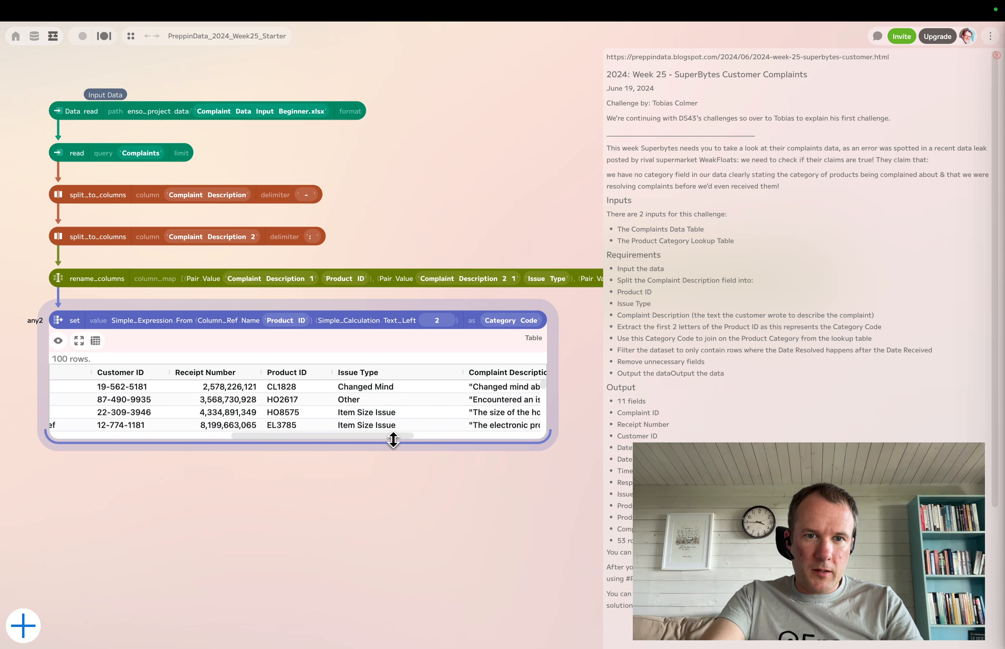
pyautogui.moveTo(390, 436); pyautogui.dragTo(538, 442)
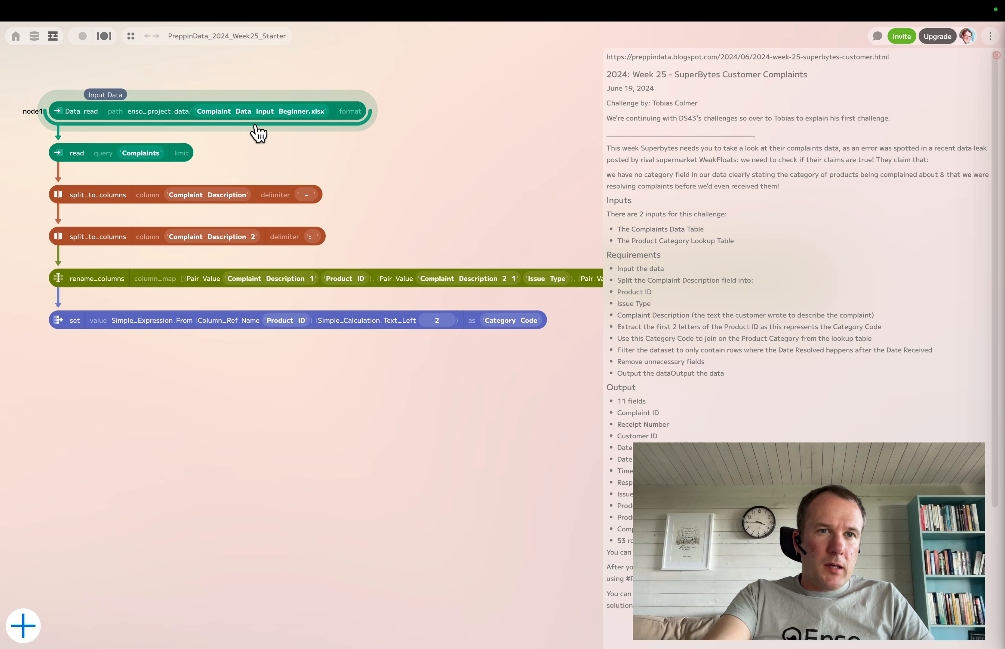
# Branch a second read component from the Data read workbook and set its query to Categories
pyautogui.moveTo(258, 123); pyautogui.dragTo(149, 366)
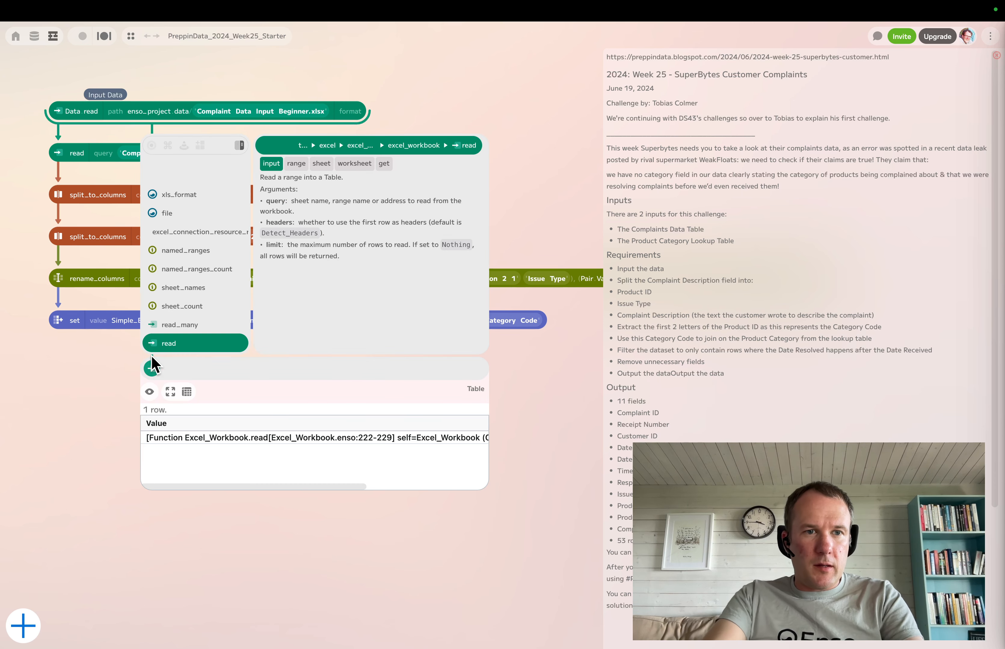
pyautogui.click(172, 345)
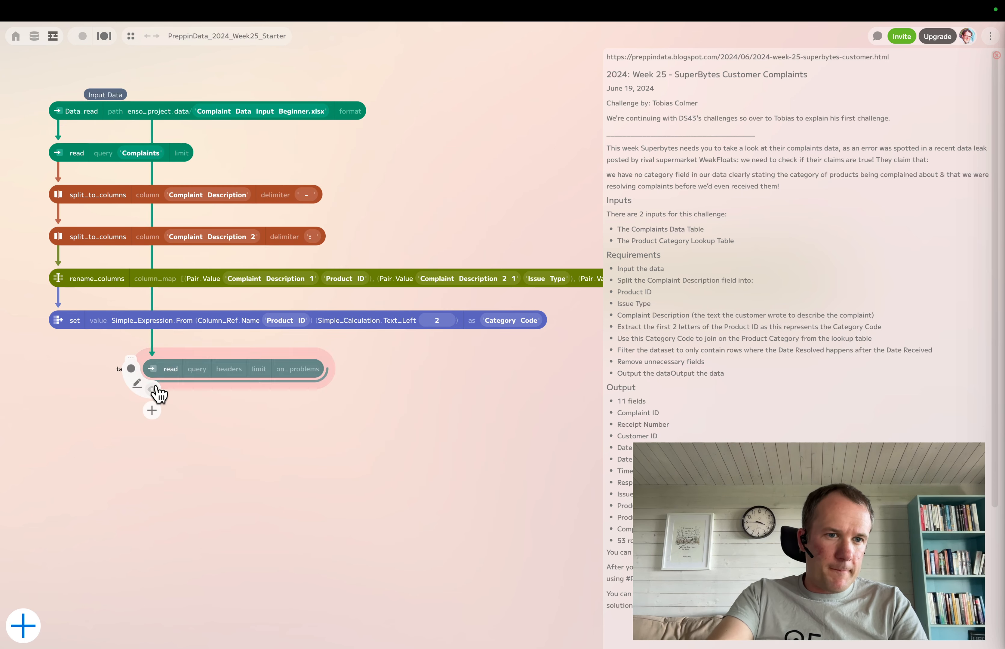
pyautogui.click(203, 377)
pyautogui.click(202, 411)
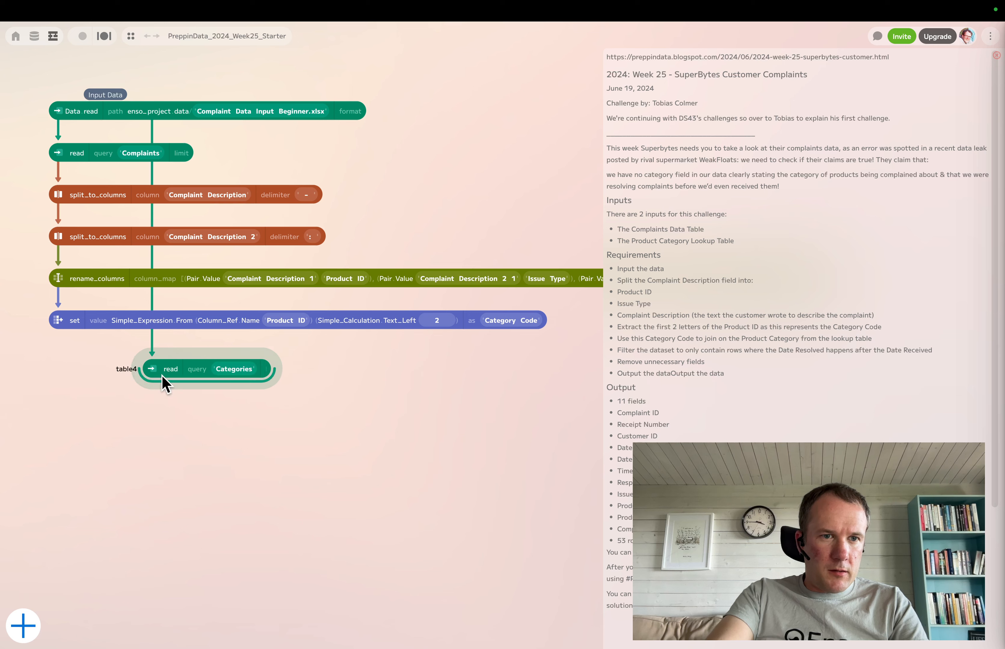
# Show and enlarge the Categories table preview, and set the read component's headers to Has_Headers
pyautogui.click(127, 382)
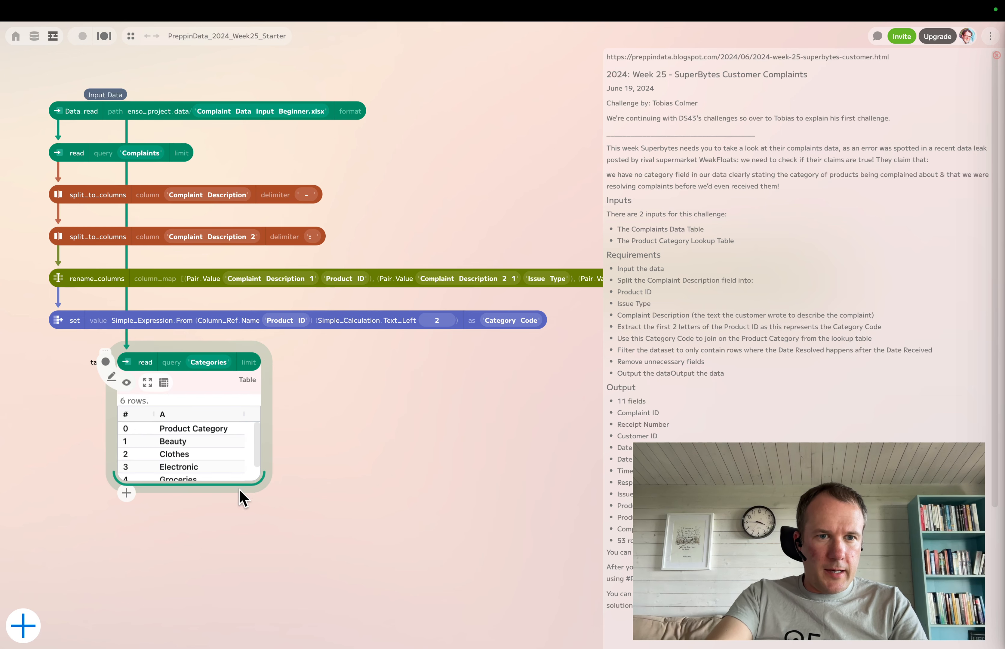
pyautogui.moveTo(256, 478); pyautogui.dragTo(336, 531)
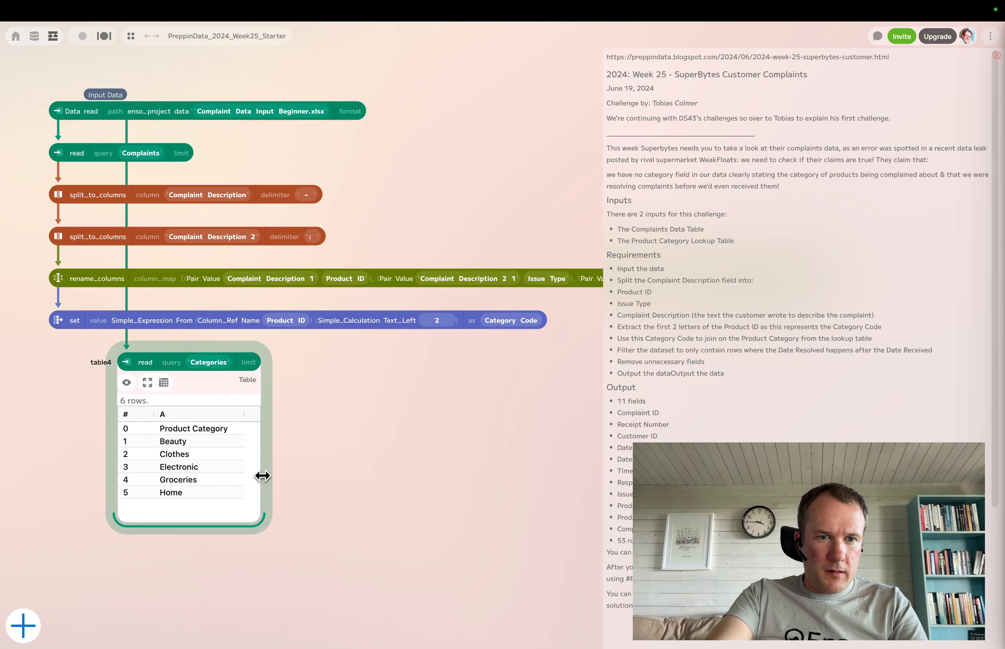
pyautogui.moveTo(262, 476); pyautogui.dragTo(354, 476)
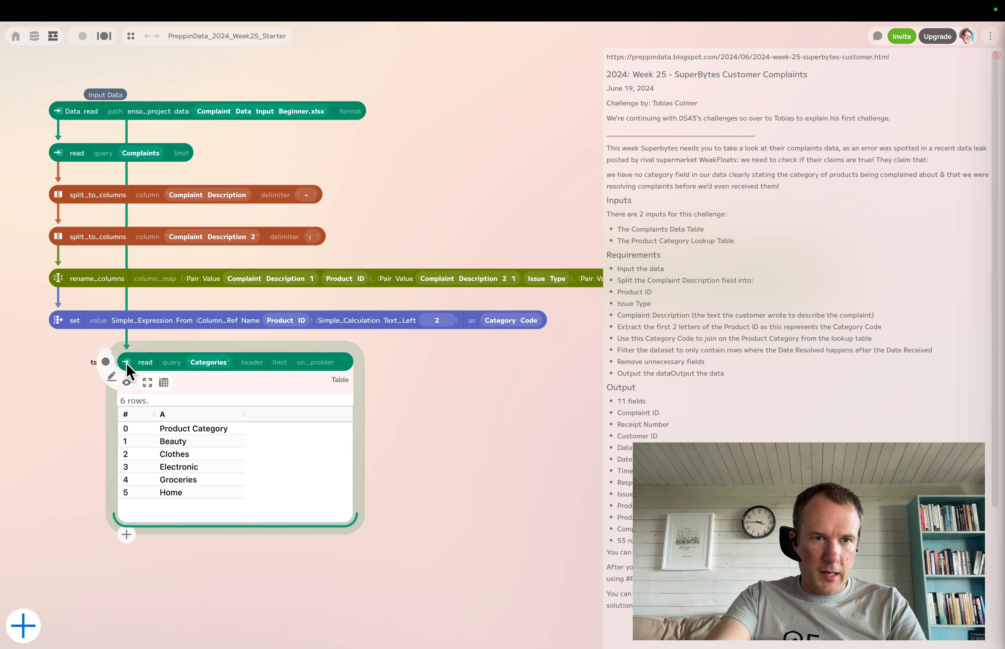
pyautogui.click(255, 362)
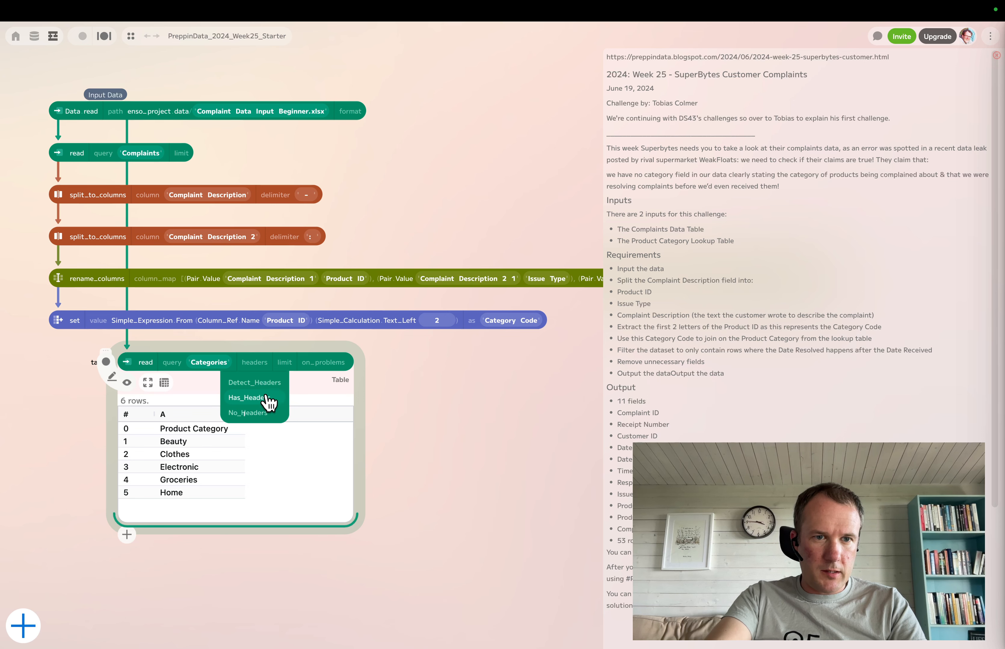
pyautogui.click(274, 398)
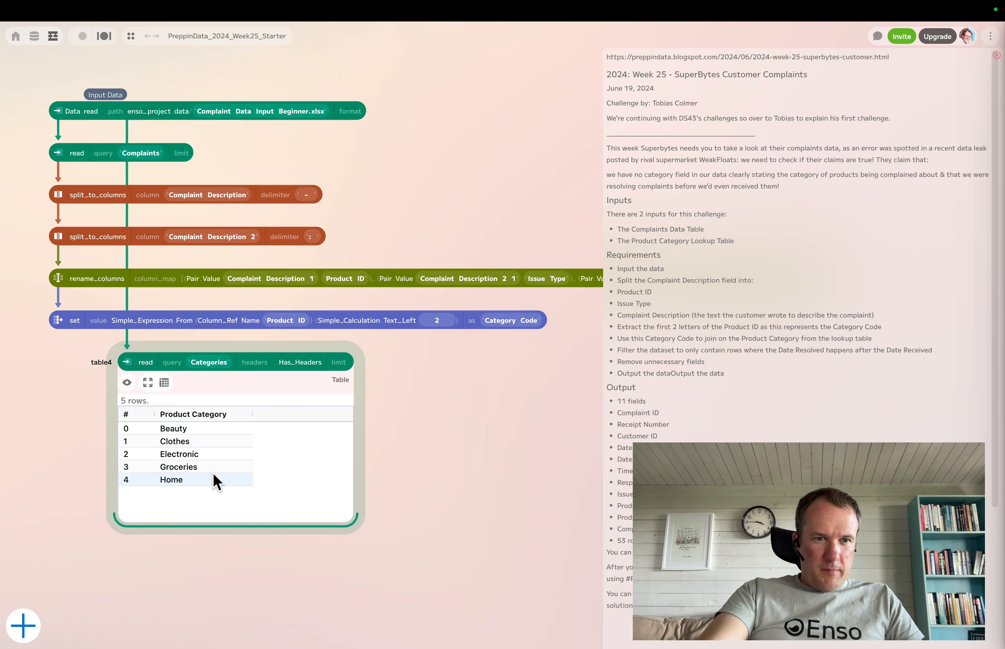
pyautogui.moveTo(126, 362)
pyautogui.mouseDown()
pyautogui.moveTo(114, 350)
pyautogui.moveTo(113, 361)
pyautogui.mouseUp()
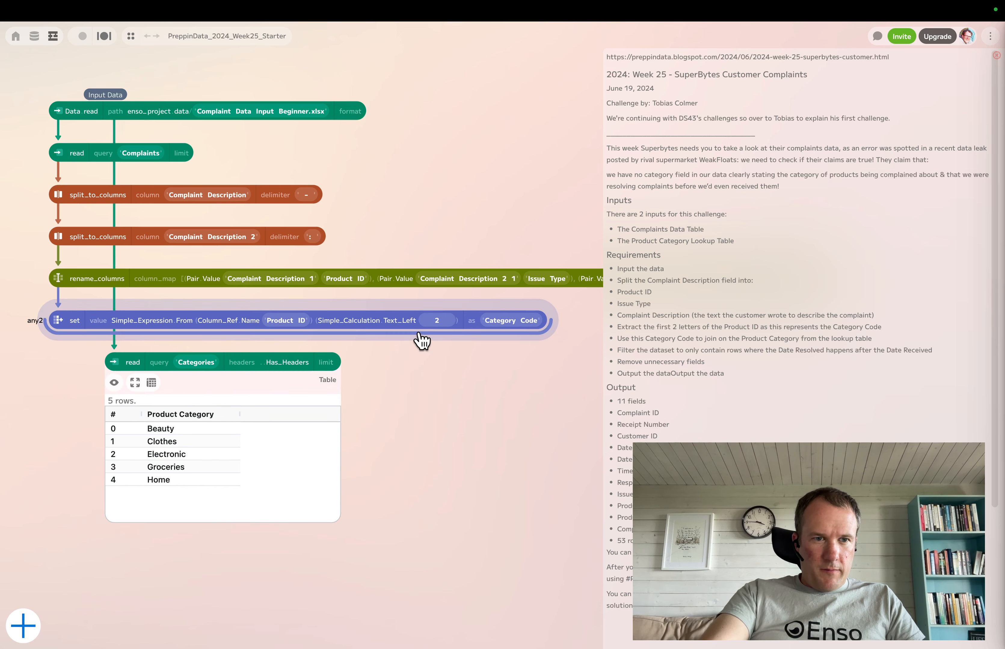
# Add a temporary aggregate to the set output grouped by Category Code, preview its codes, and delete the aggregate
pyautogui.click(421, 354)
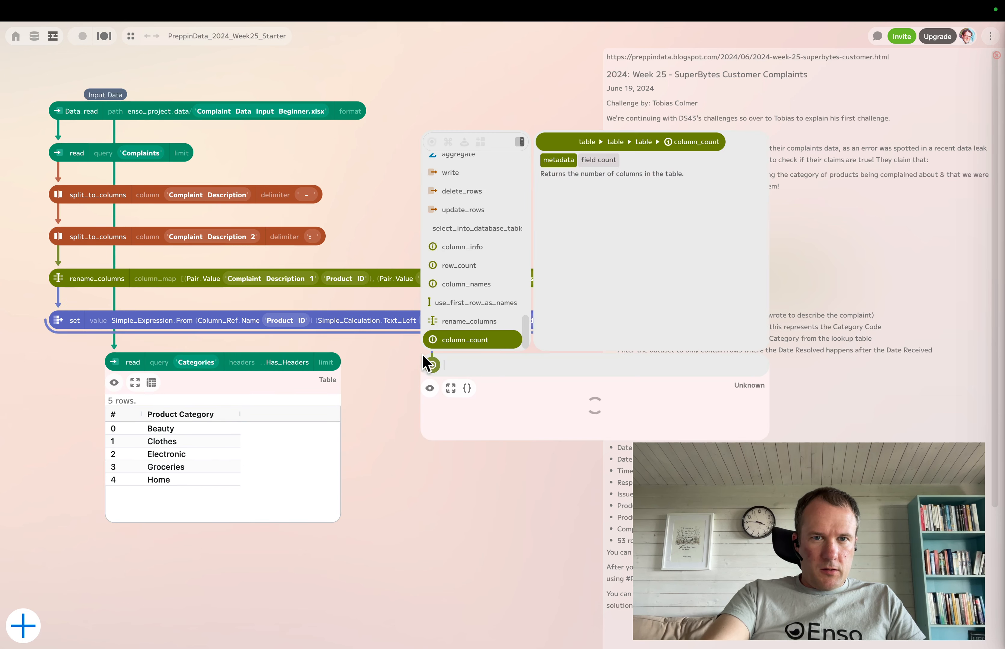
pyautogui.write('ag')
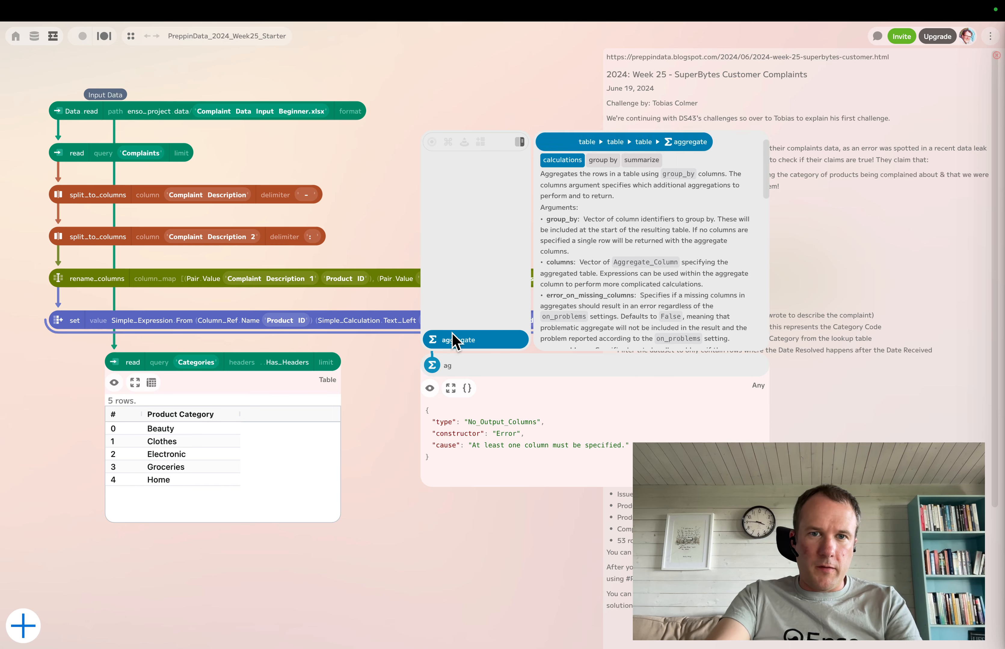
pyautogui.click(448, 340)
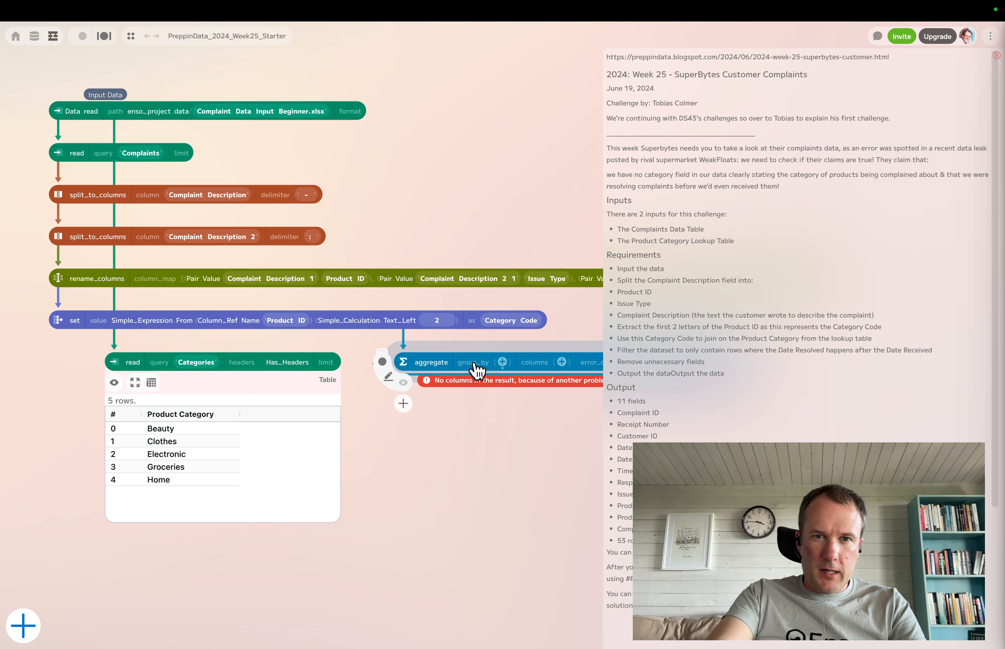
pyautogui.click(502, 362)
pyautogui.moveTo(511, 386); pyautogui.dragTo(520, 469)
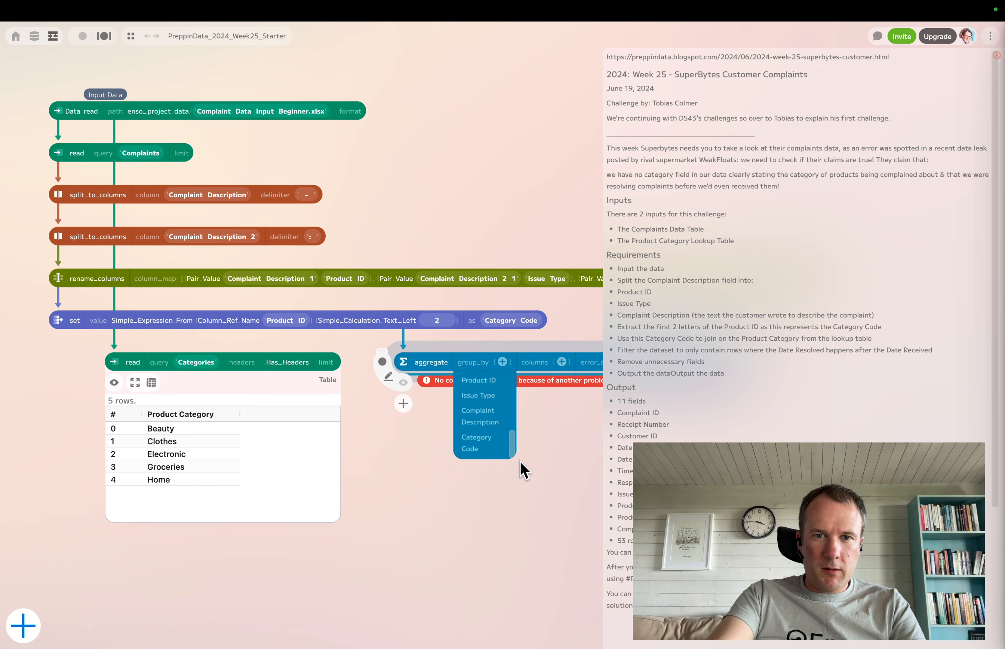
pyautogui.click(486, 455)
pyautogui.click(405, 383)
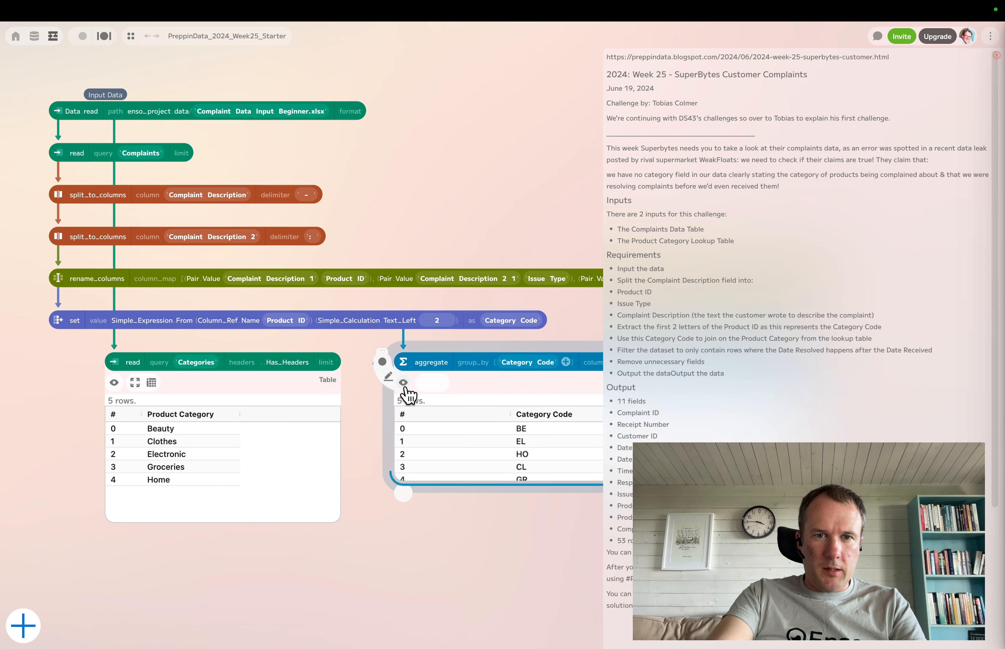
pyautogui.moveTo(441, 483); pyautogui.dragTo(441, 513)
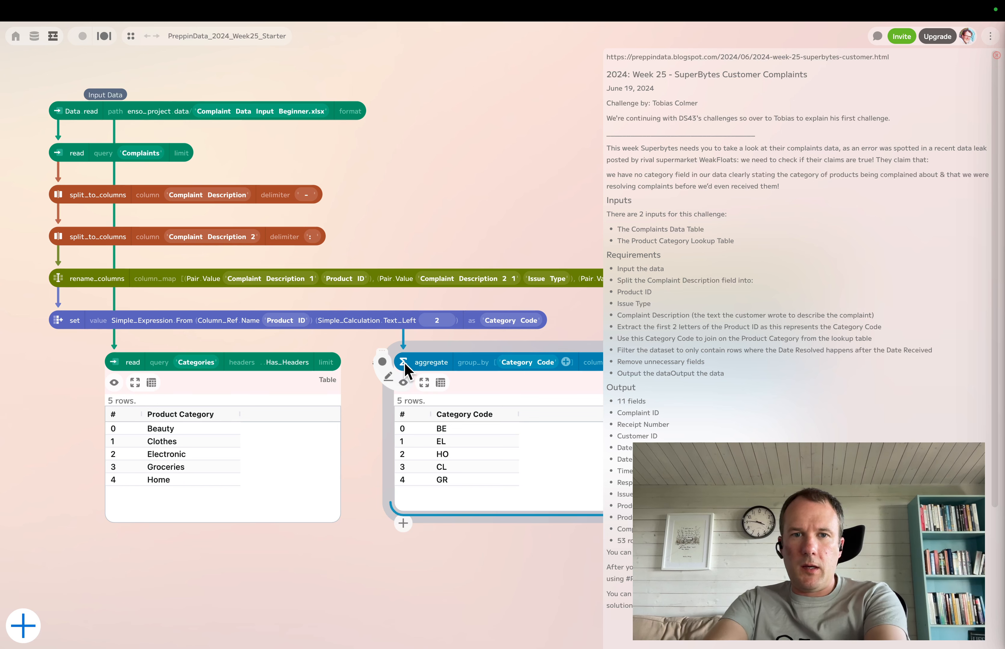
pyautogui.press('Delete')
# Hide the Categories preview and add a set component beneath that read, with a simple expression as its value
pyautogui.click(114, 383)
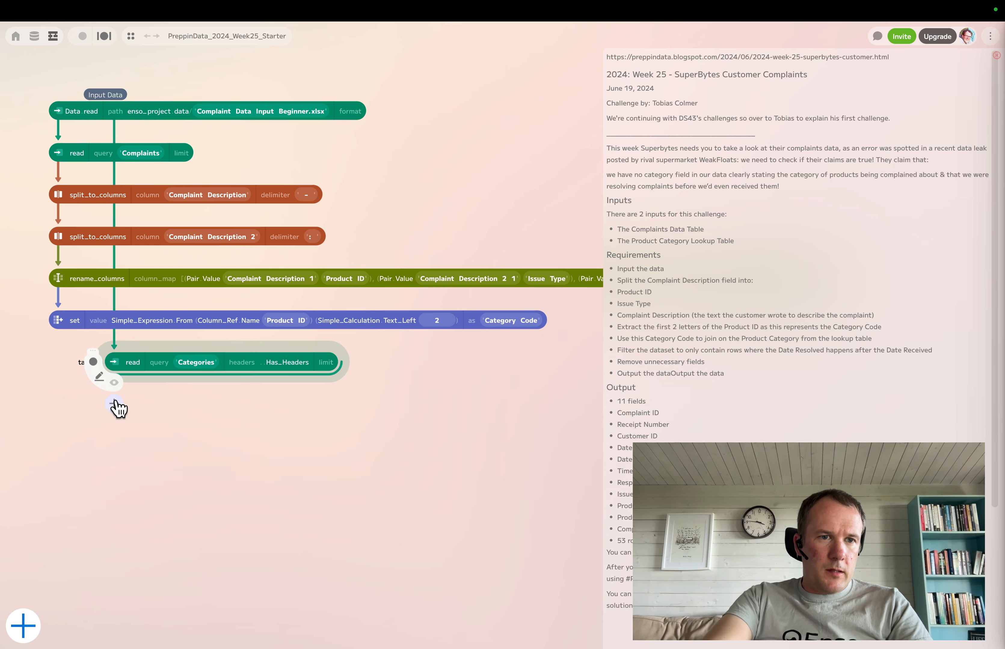
pyautogui.click(114, 403)
pyautogui.write('set')
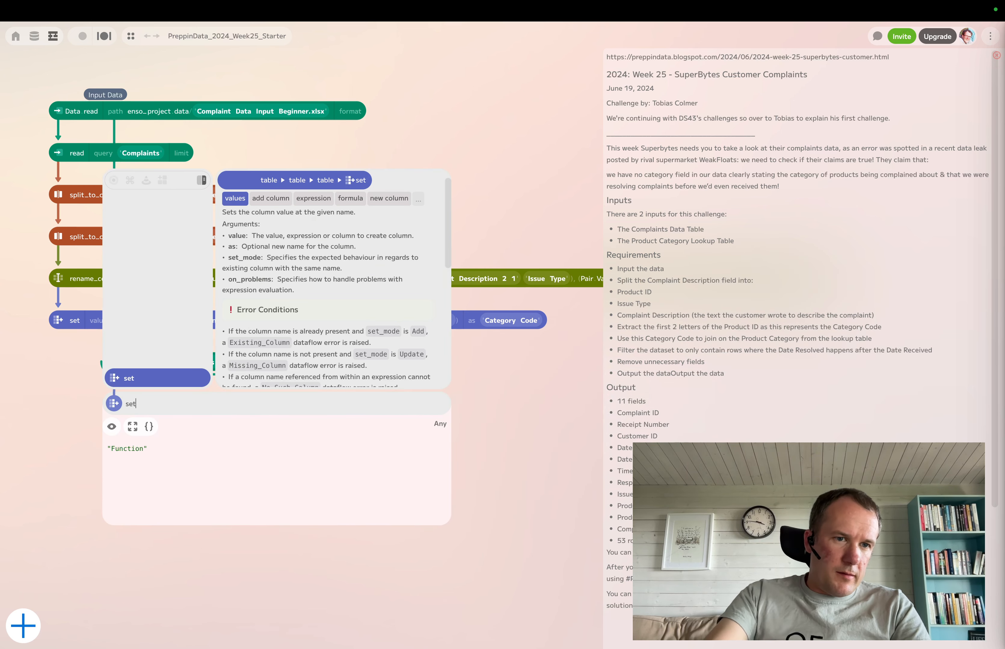
pyautogui.press('Return')
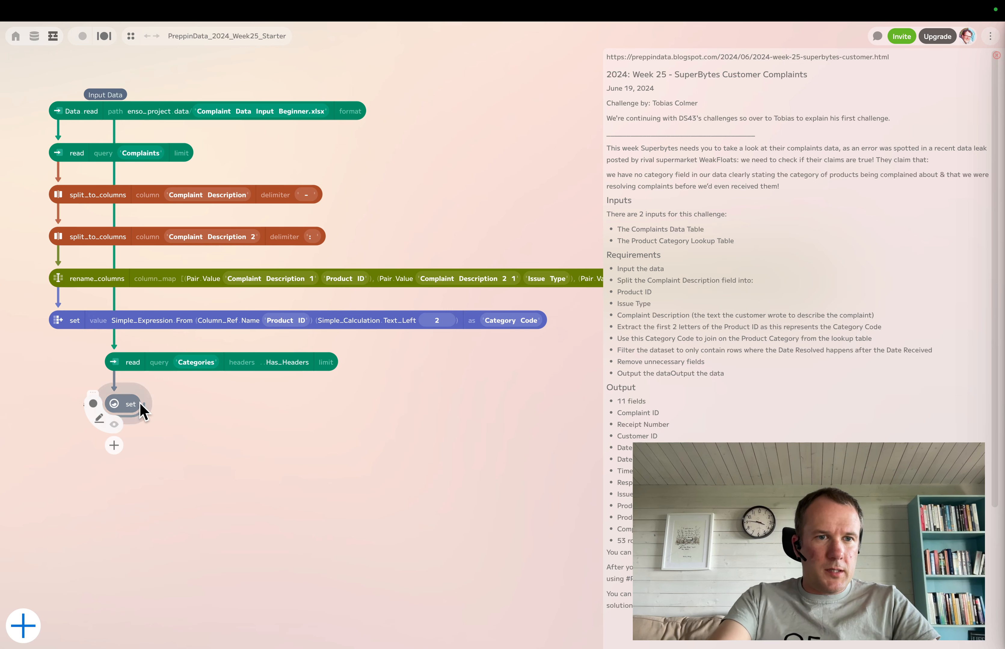
pyautogui.click(157, 409)
pyautogui.scroll(-2, 169, 468)
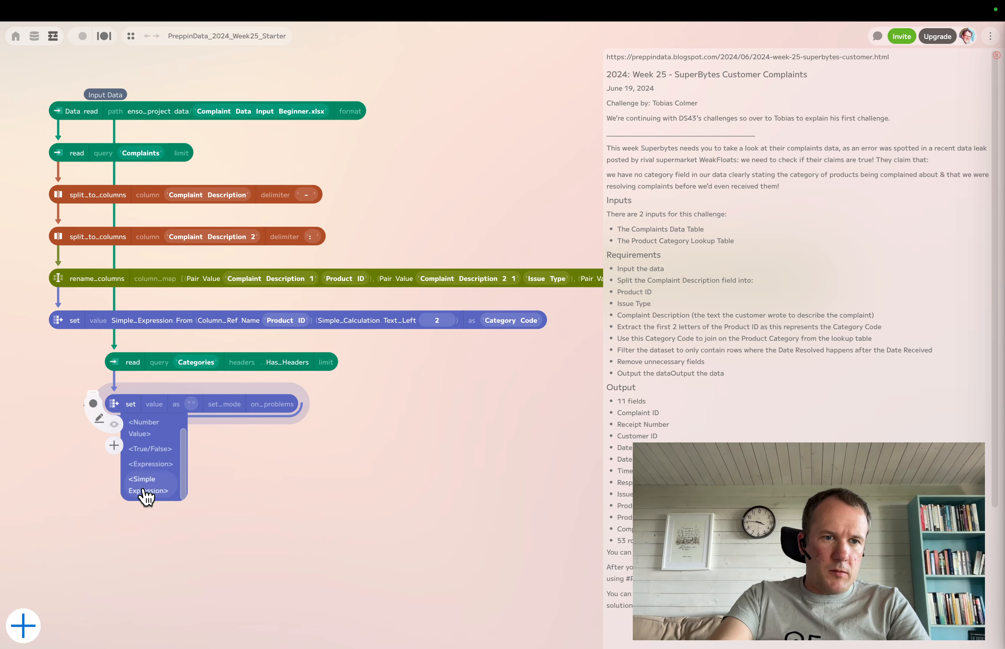
pyautogui.click(145, 493)
# Set the Categories set component's simple expression to Text_Left of the Product Category column with length 2
pyautogui.click(248, 411)
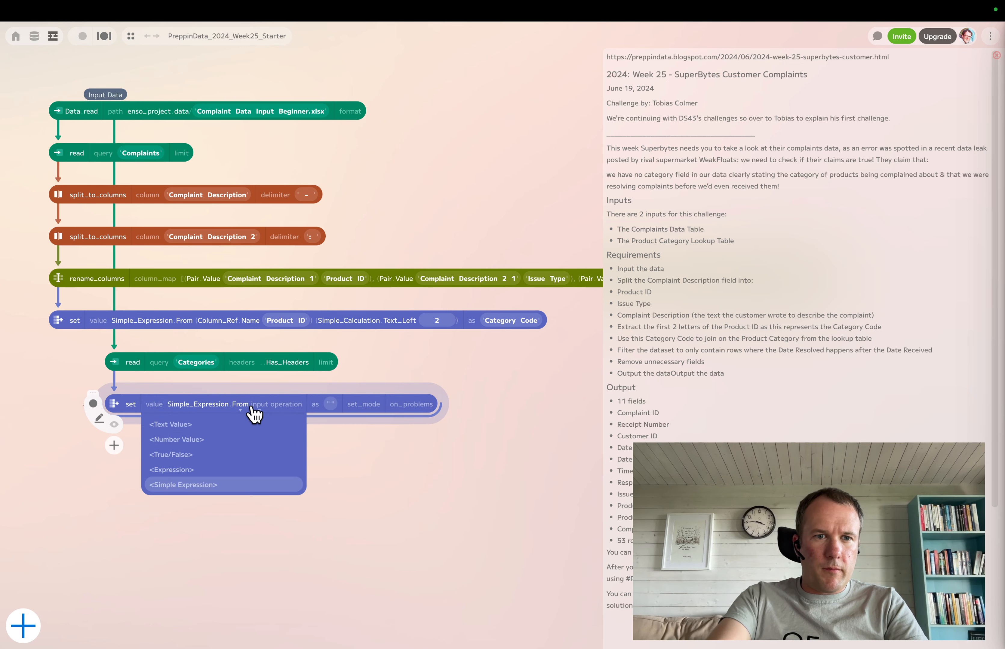
pyautogui.click(265, 411)
pyautogui.scroll(-1, 291, 468)
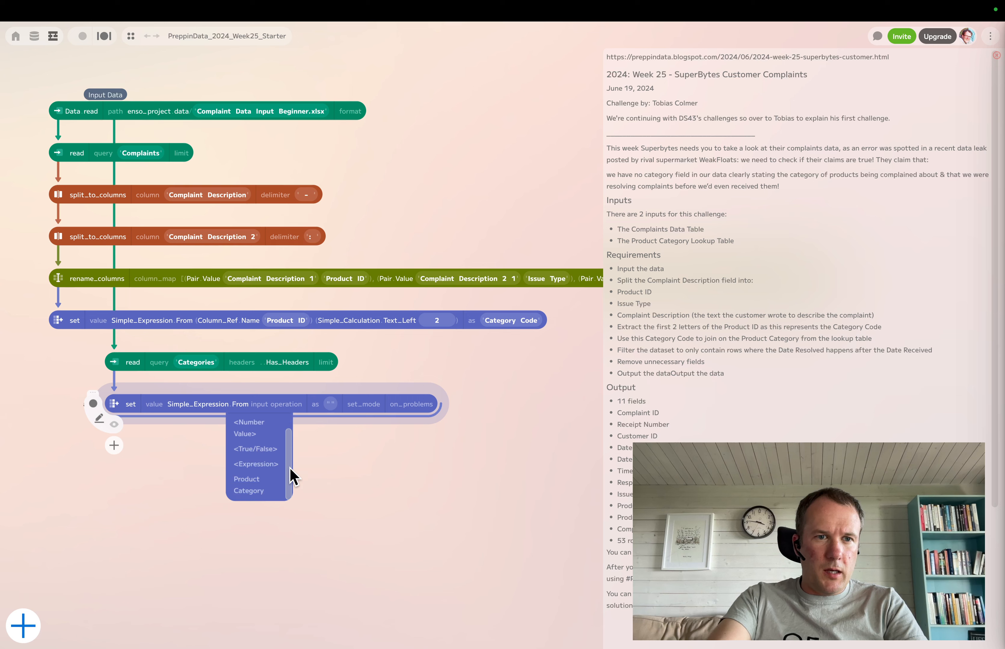
pyautogui.click(272, 495)
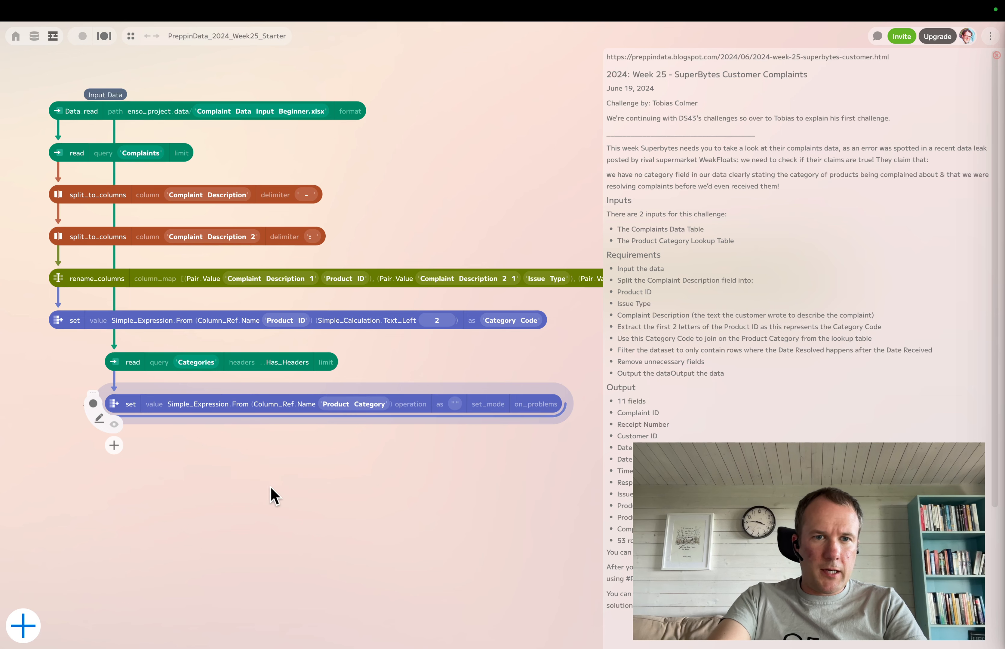
pyautogui.click(410, 406)
pyautogui.scroll(-5, 441, 473)
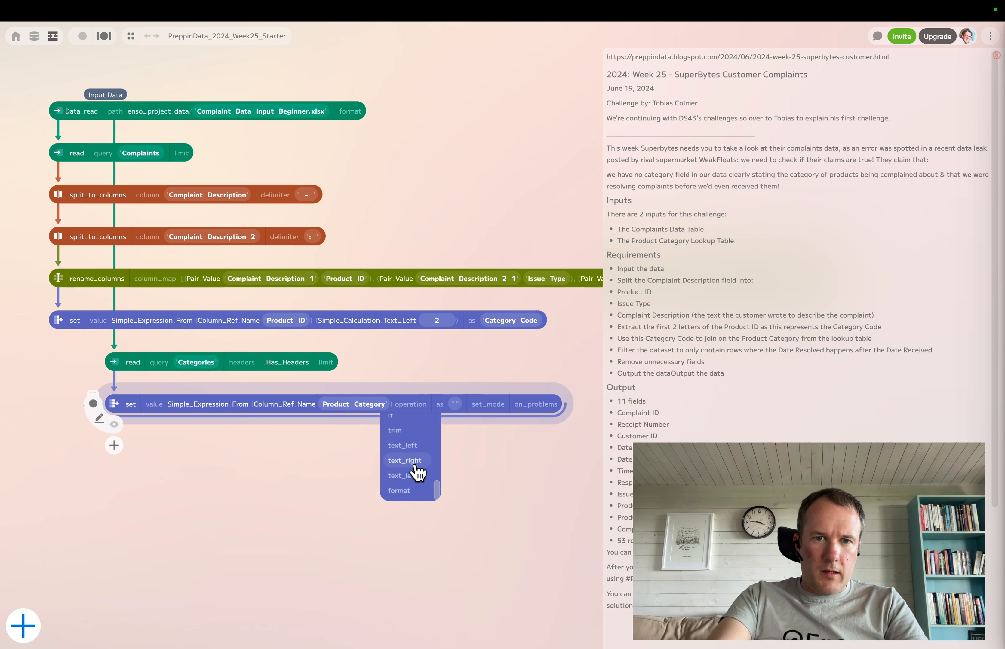
pyautogui.click(410, 451)
pyautogui.click(506, 416)
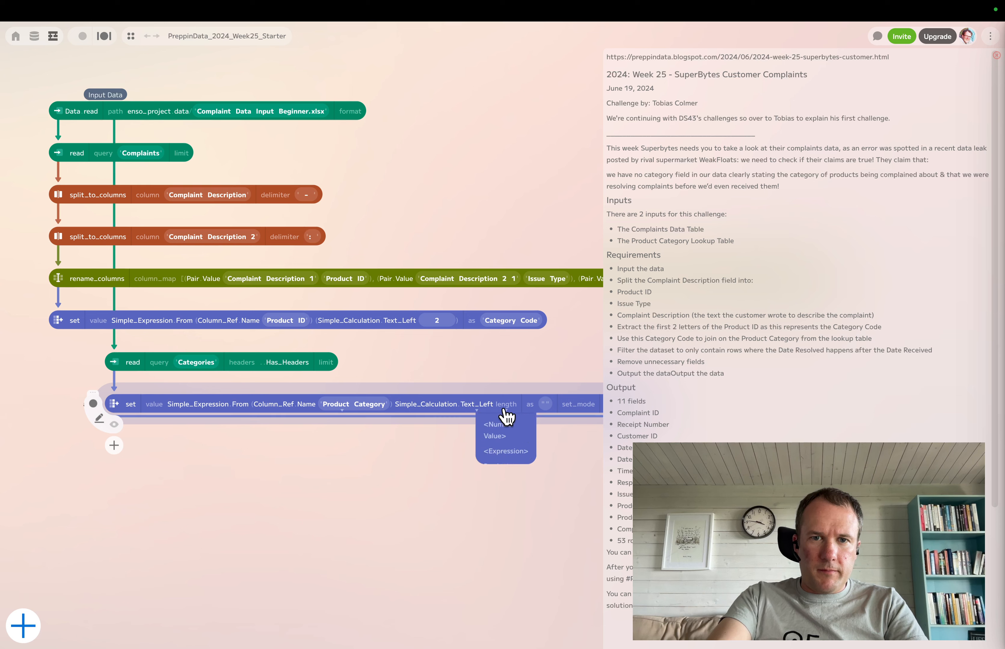
pyautogui.click(511, 428)
pyautogui.click(518, 404)
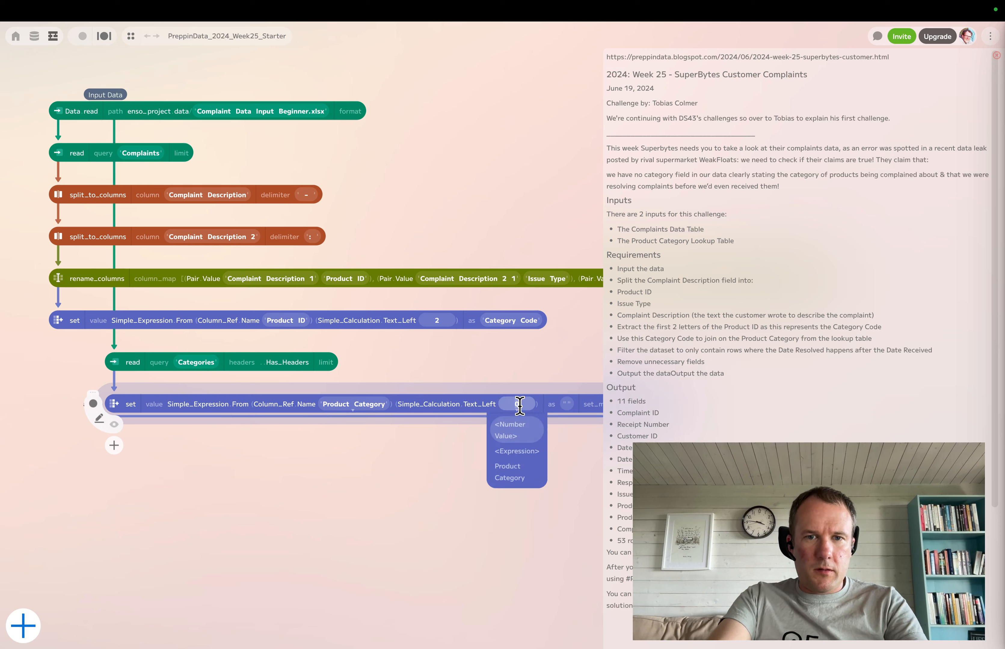
pyautogui.write('2')
# Name the derived column of the Categories set component "Category Code", and briefly preview its table
pyautogui.click(491, 320)
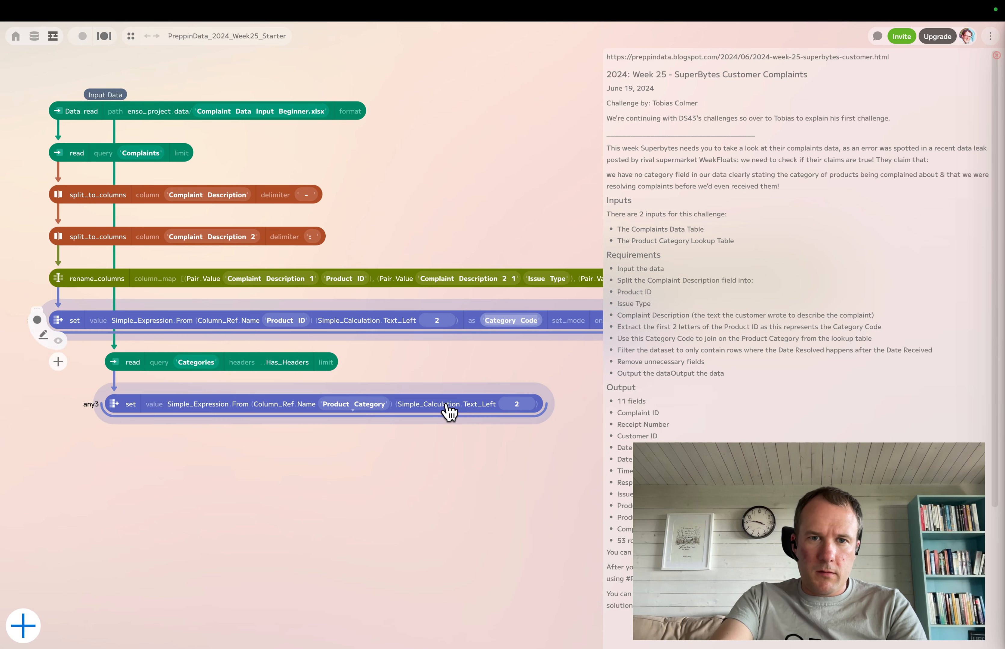
pyautogui.click(121, 404)
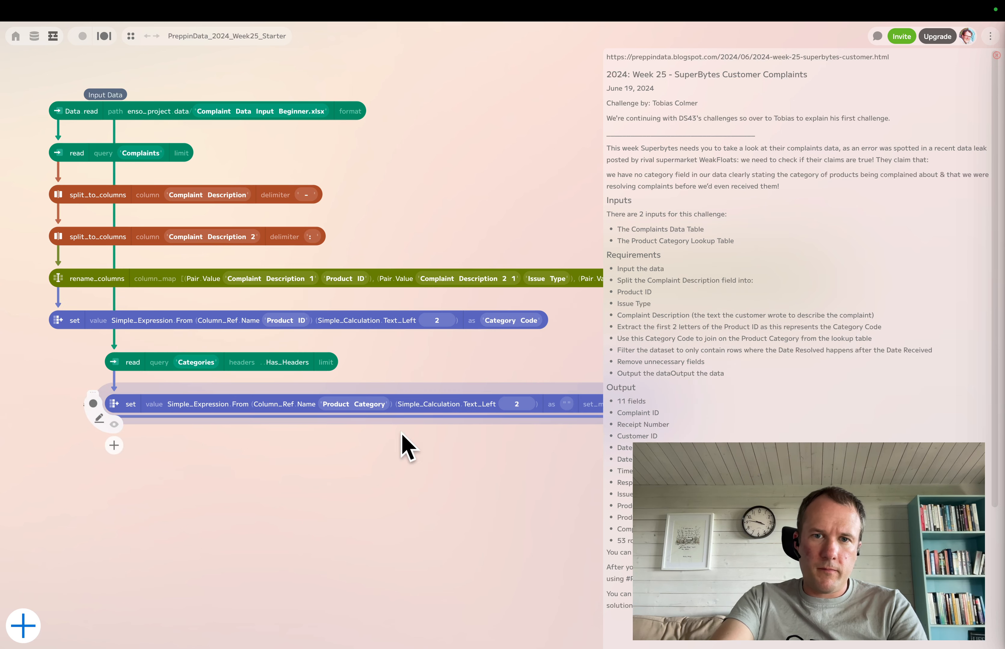
pyautogui.click(567, 405)
pyautogui.write('Category Code')
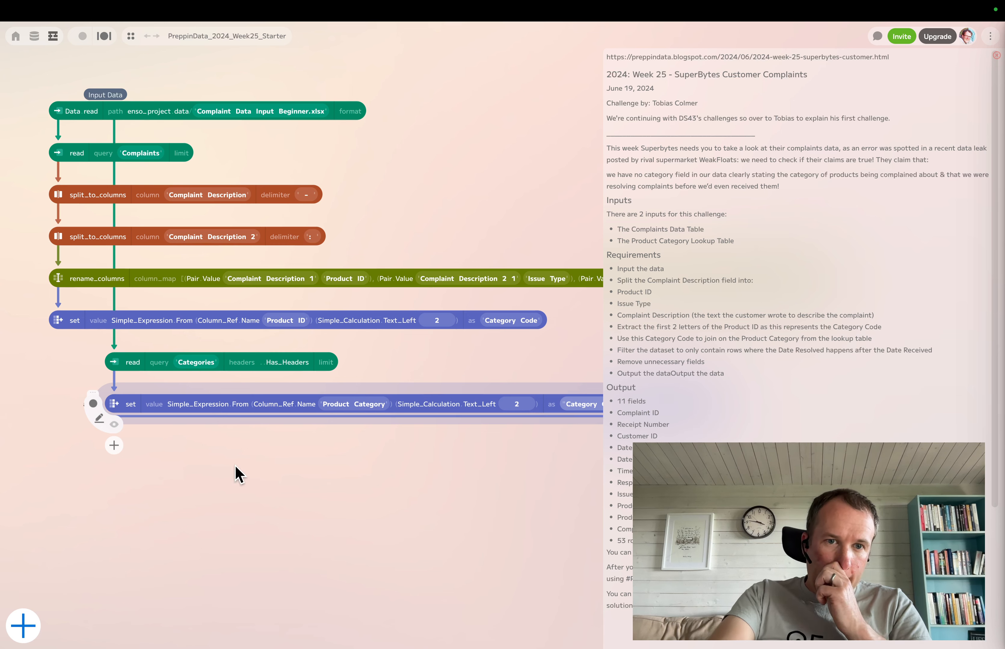
pyautogui.click(113, 425)
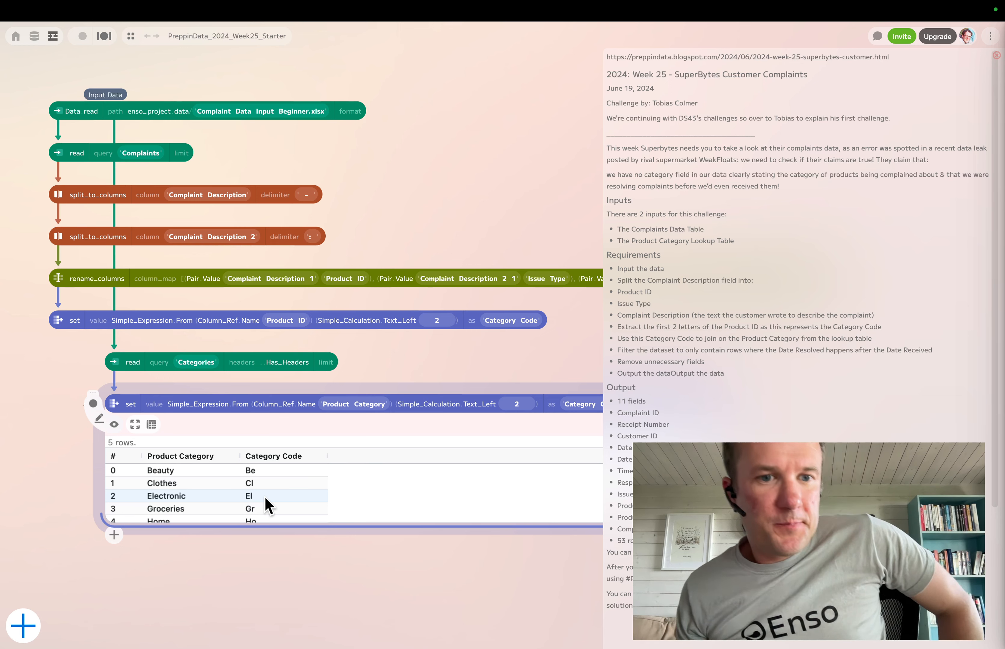
pyautogui.click(112, 425)
# Join the complaints set output with the Categories set output, using an Equals_Ignore_Case condition on Category Code
pyautogui.moveTo(53, 328)
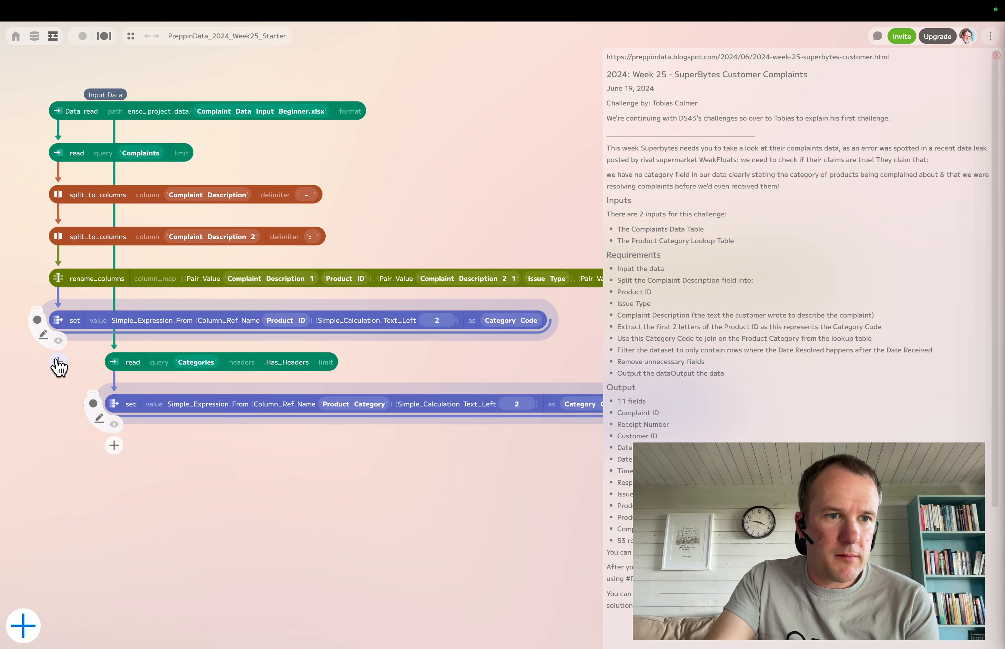
pyautogui.moveTo(68, 337); pyautogui.dragTo(62, 456)
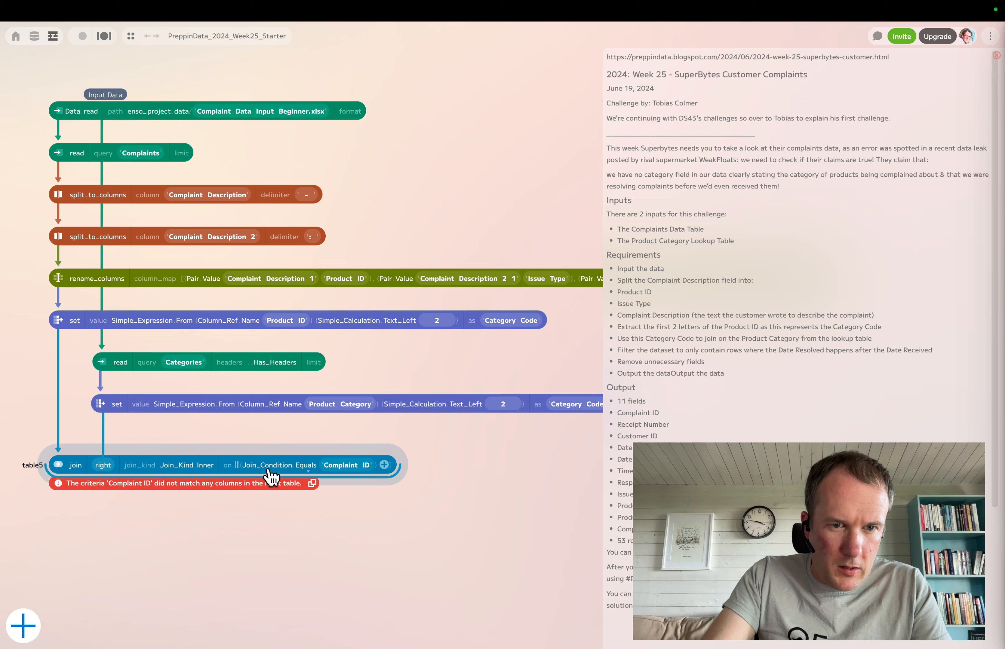
pyautogui.click(307, 466)
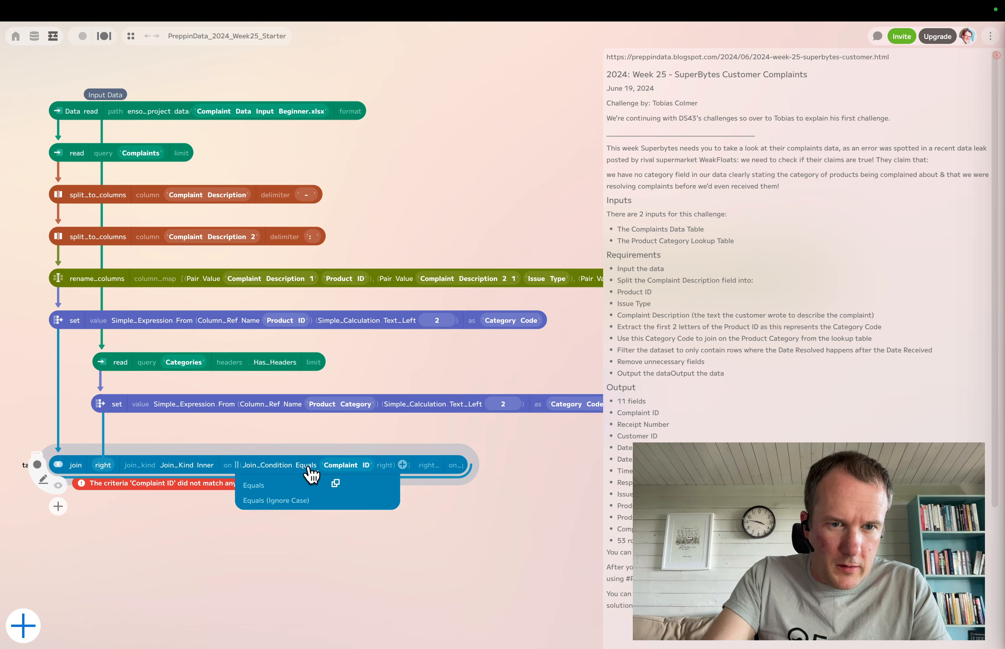
pyautogui.click(299, 503)
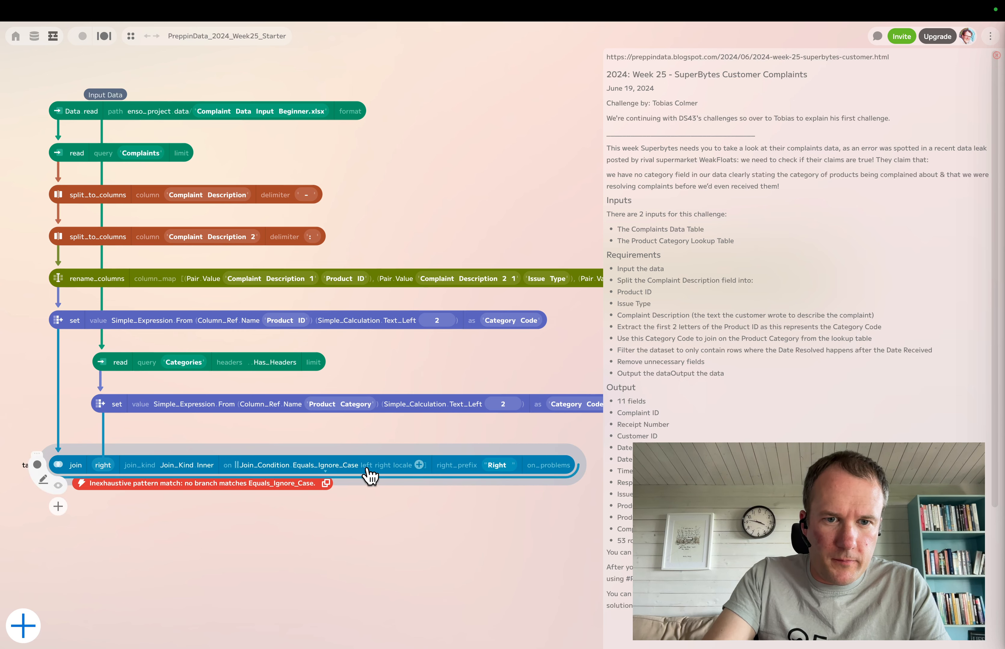
pyautogui.click(381, 466)
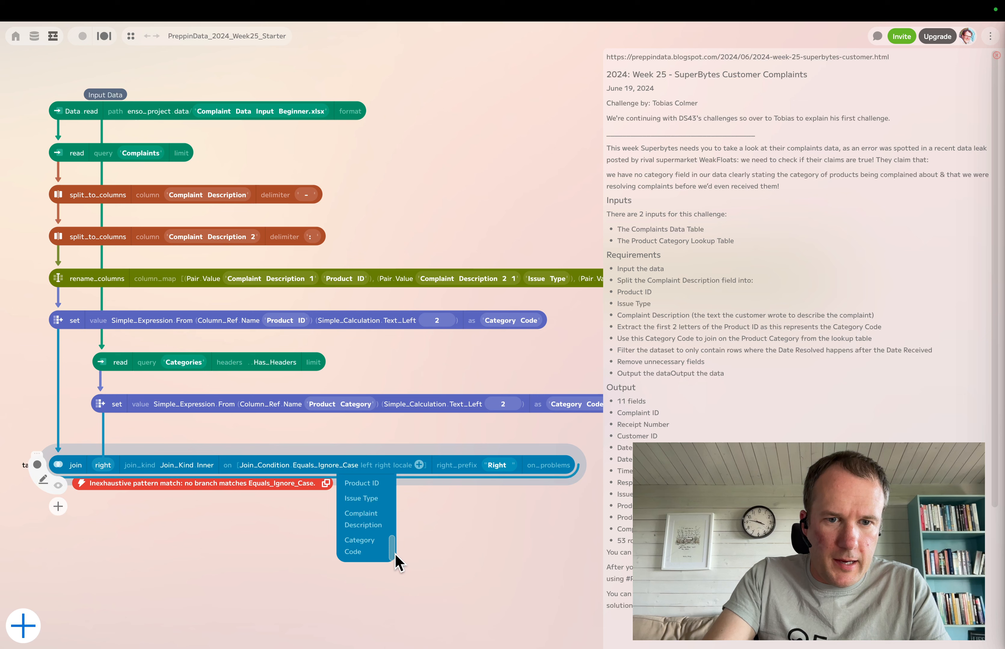
pyautogui.click(364, 549)
# Preview the join's category columns and the complaints set table, and hide both previews
pyautogui.scroll(-3, 238, 559)
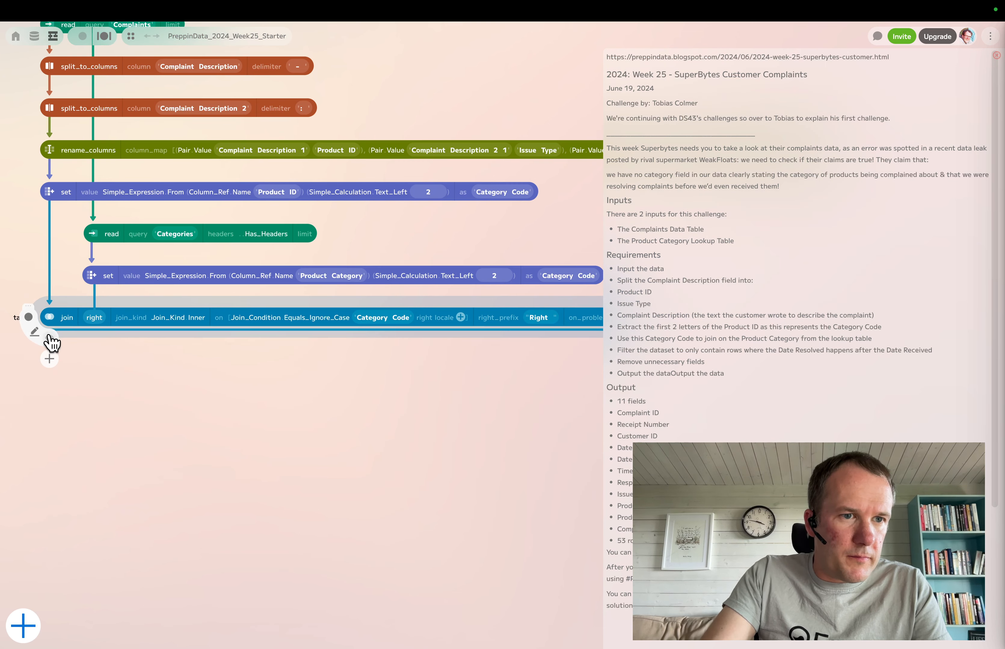
pyautogui.click(49, 338)
pyautogui.moveTo(179, 433); pyautogui.dragTo(610, 437)
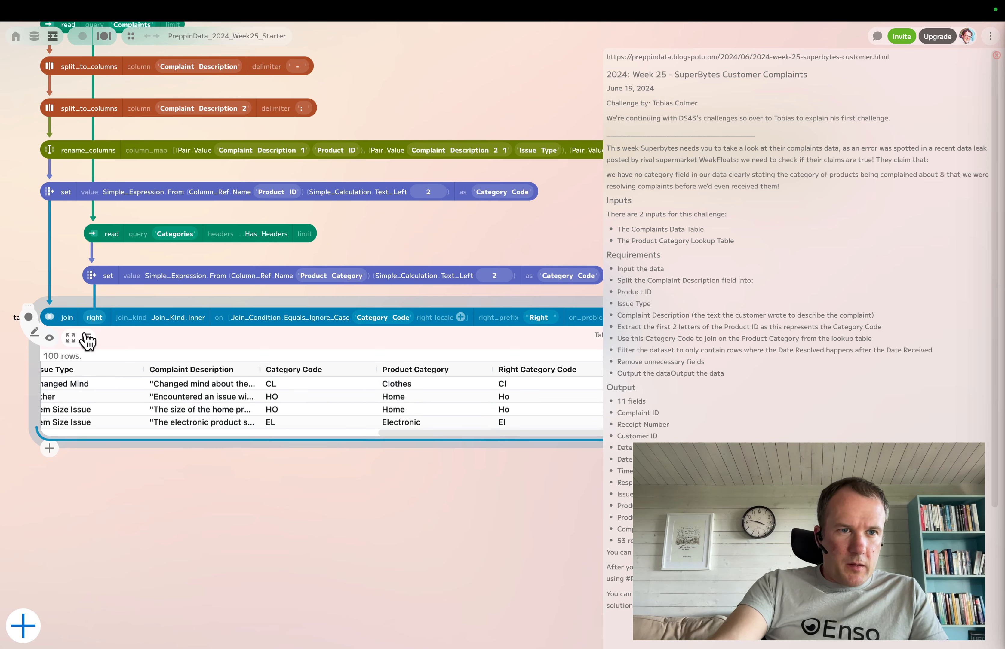
pyautogui.click(49, 213)
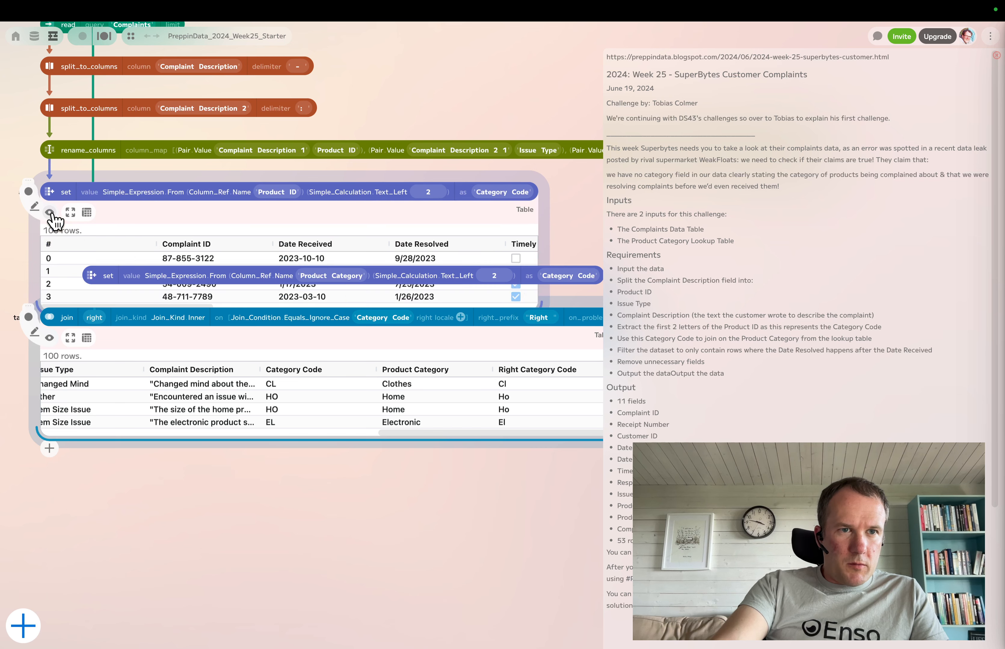
pyautogui.click(50, 212)
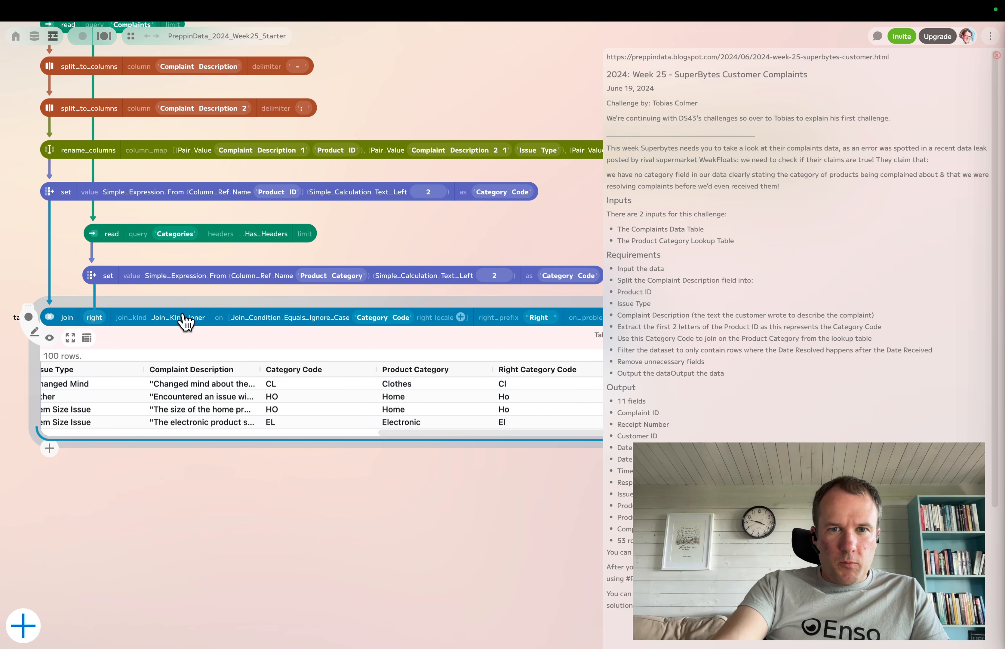
pyautogui.click(50, 338)
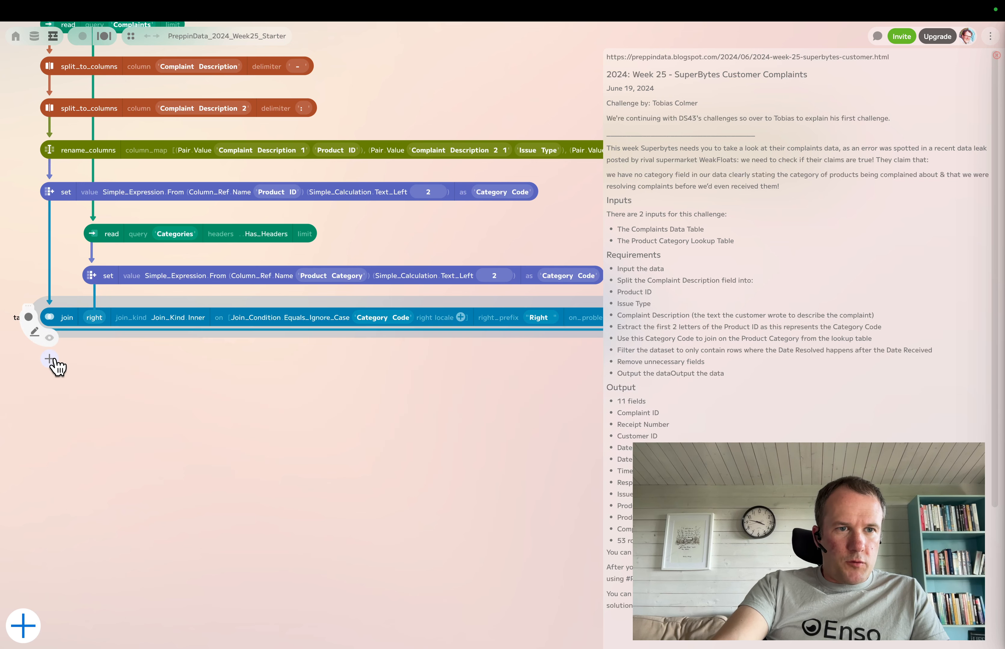
# Add a remove_columns component after the join and have it remove Right Category Code
pyautogui.click(56, 360)
pyautogui.write('rem')
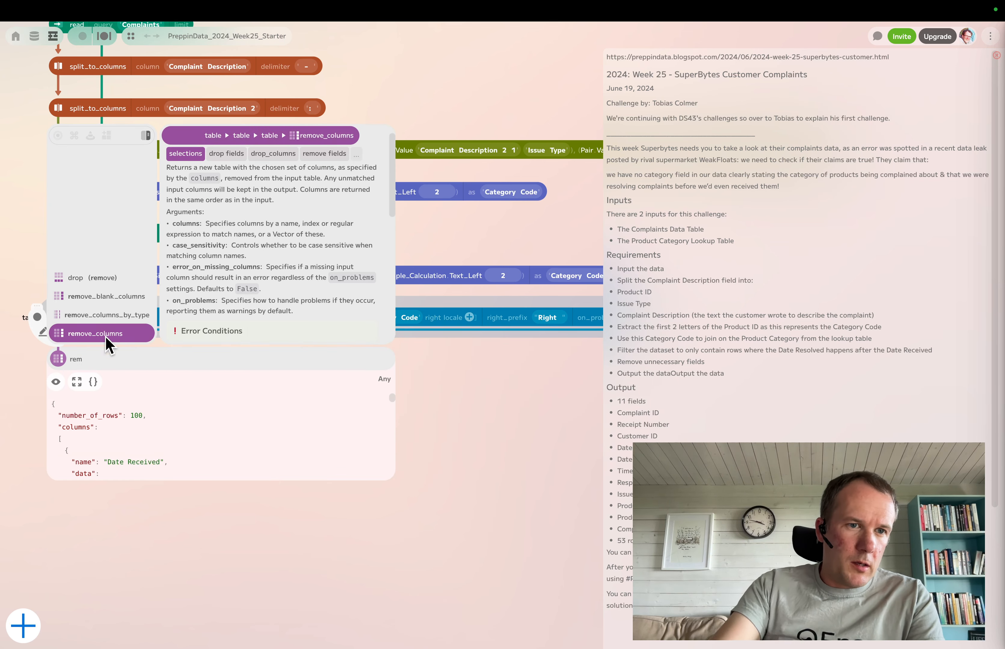
pyautogui.click(101, 338)
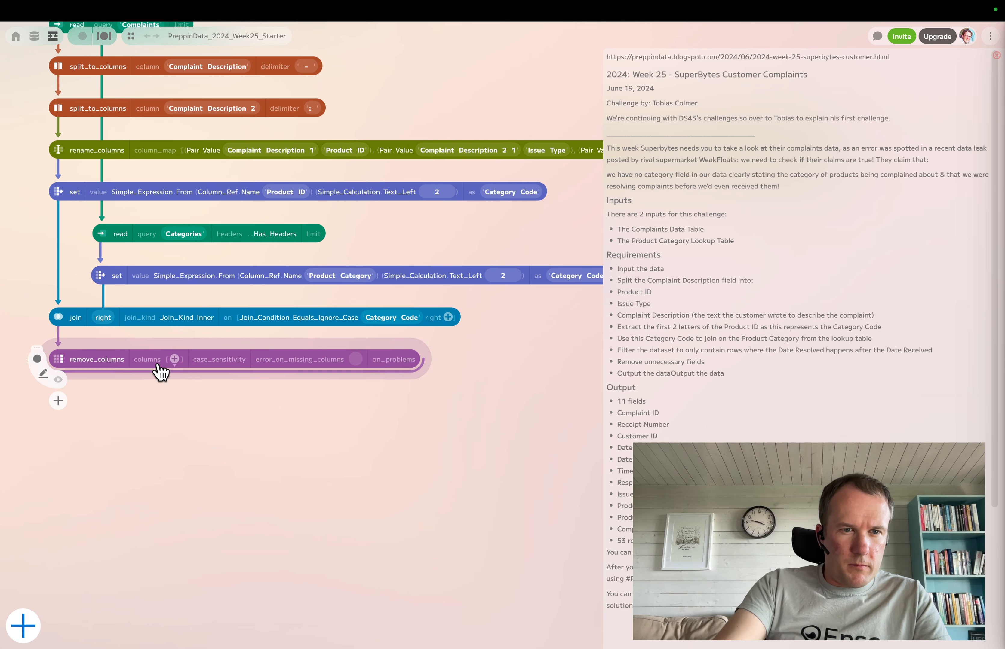
pyautogui.click(175, 360)
pyautogui.scroll(-10, 181, 388)
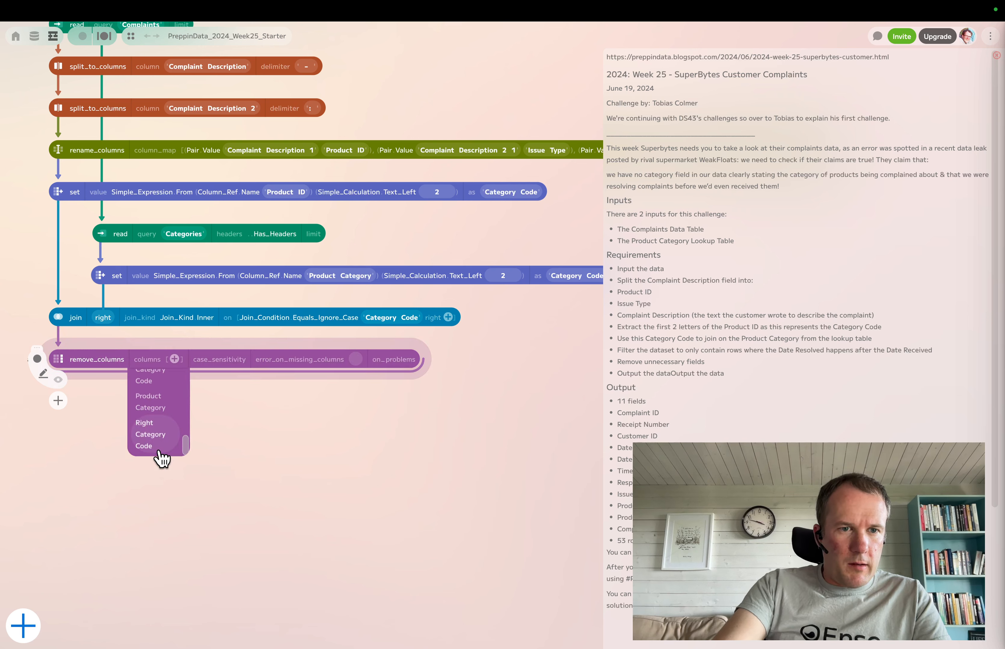
pyautogui.click(151, 435)
pyautogui.click(342, 462)
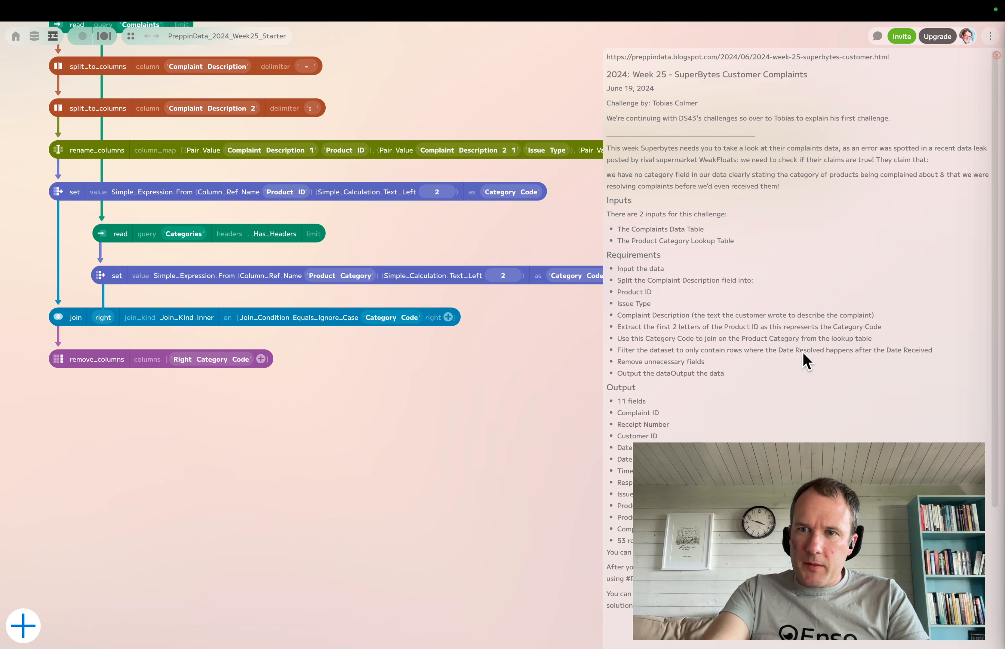
# Move the Categories read component up beside the Complaints read component
pyautogui.scroll(5, 355, 433)
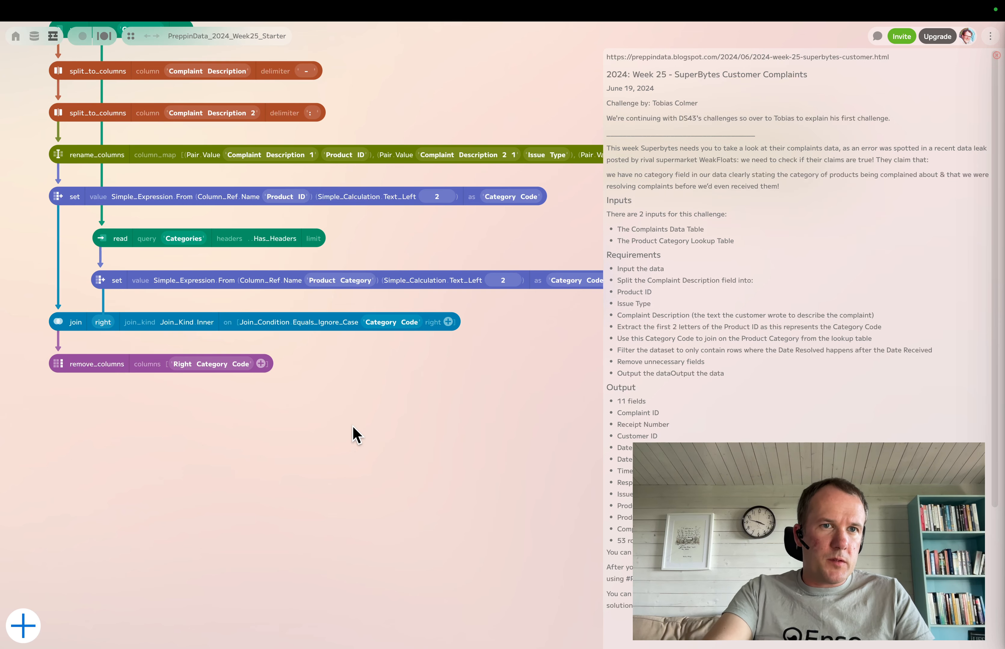
pyautogui.scroll(-1, 353, 433)
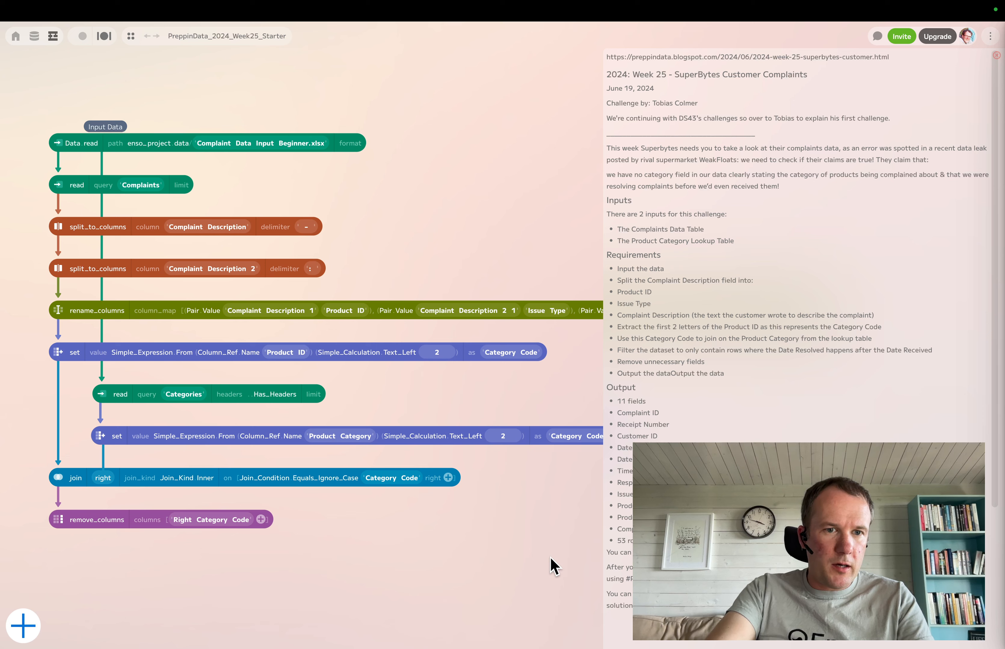
pyautogui.moveTo(563, 561); pyautogui.dragTo(518, 554)
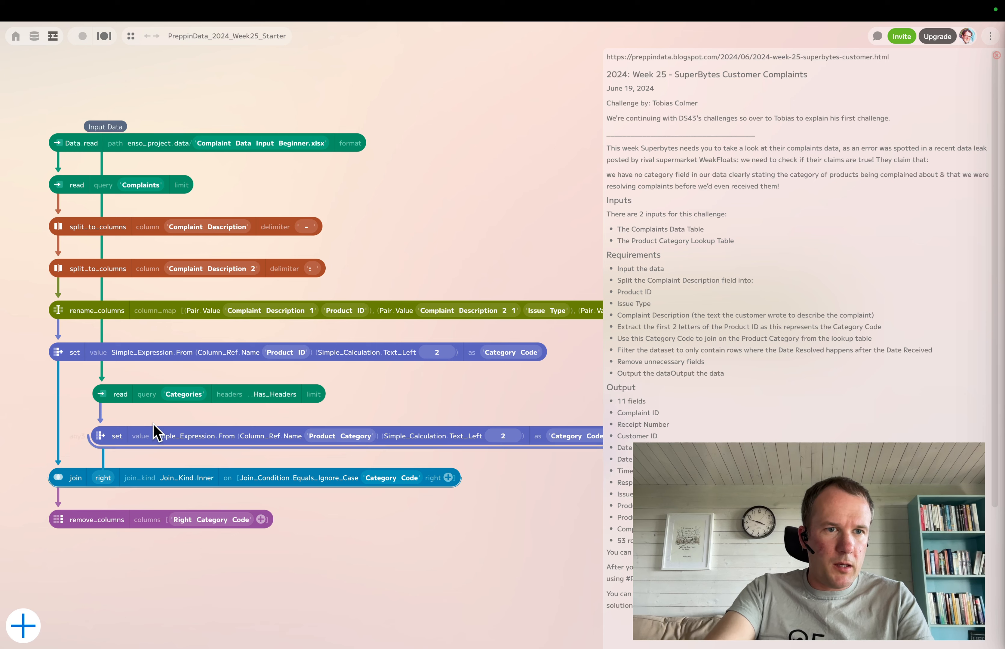
pyautogui.click(99, 391)
pyautogui.moveTo(99, 397); pyautogui.dragTo(220, 188)
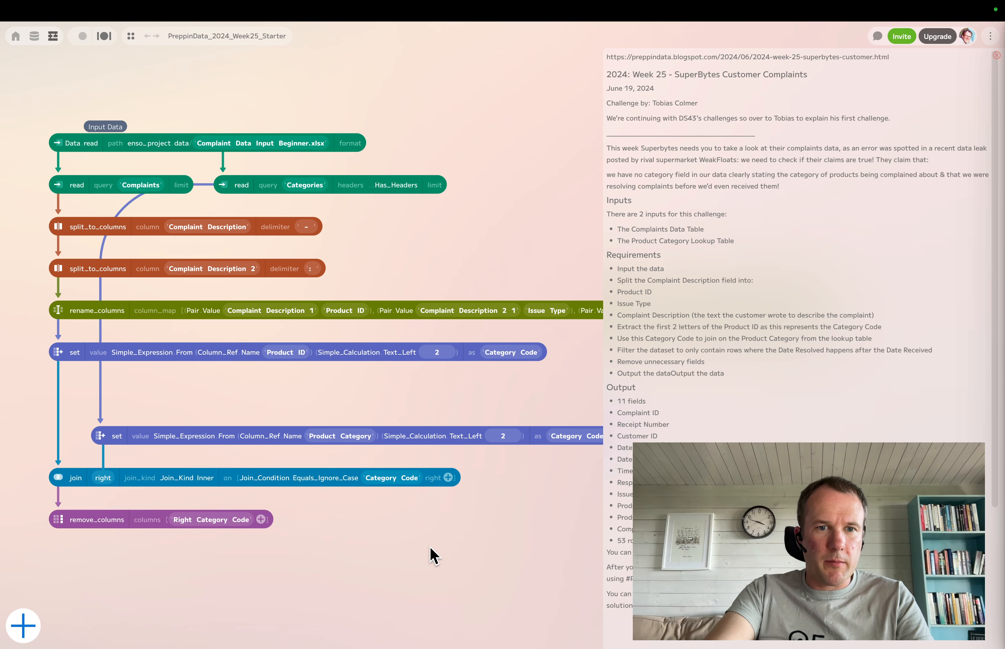
# Collapse the seven components from the first split_to_columns to remove_columns into one, and place it beneath the Complaints read
pyautogui.moveTo(541, 573); pyautogui.dragTo(25, 211)
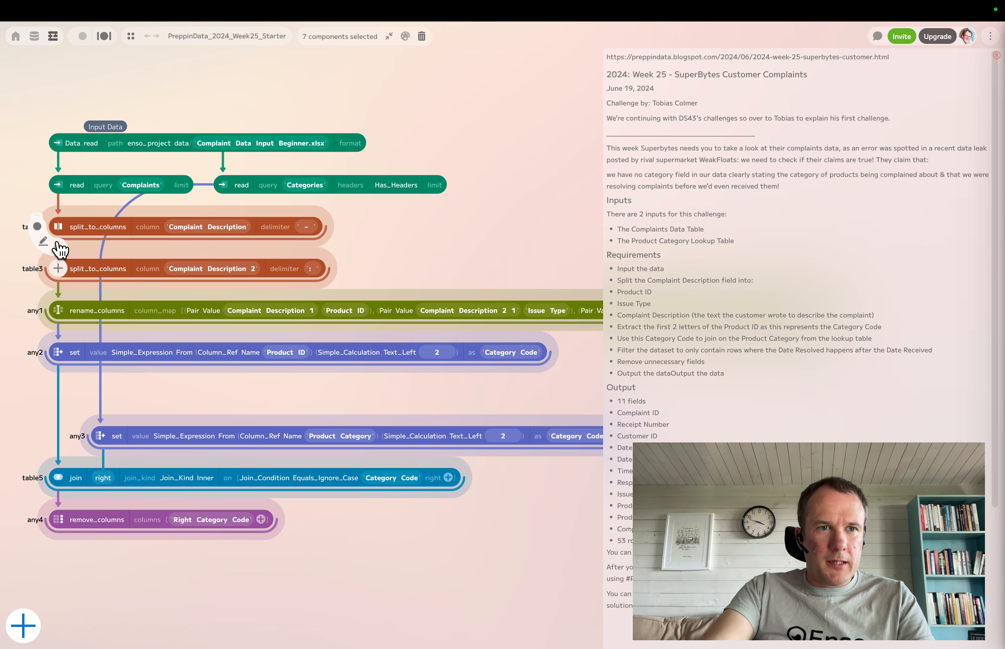
pyautogui.click(390, 38)
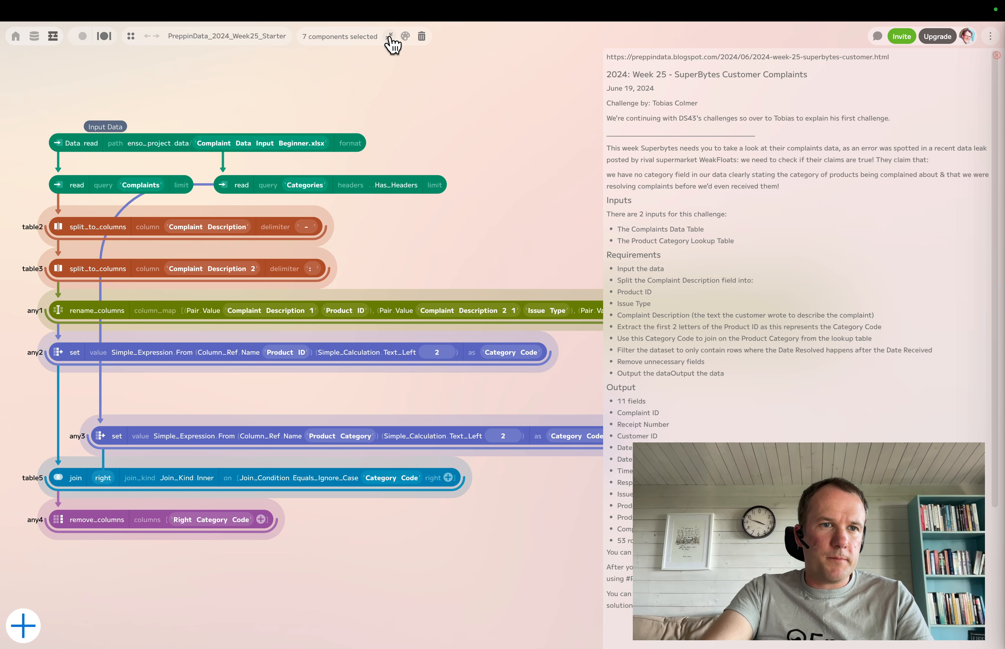
pyautogui.moveTo(56, 294); pyautogui.dragTo(58, 227)
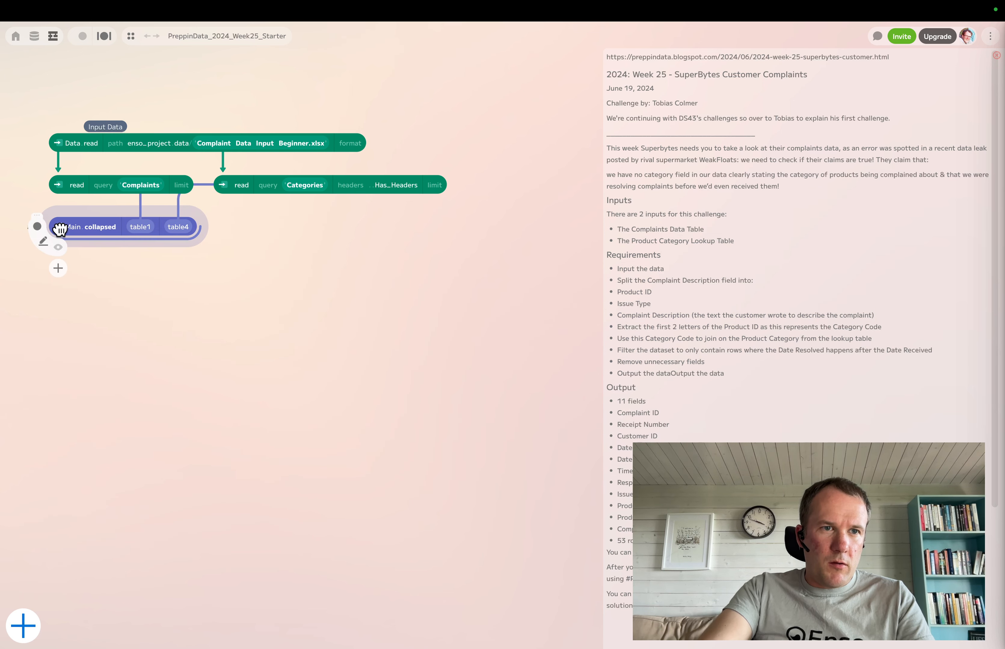
# Rename the collapsed component to "Clean and append categories"
pyautogui.doubleClick(102, 227)
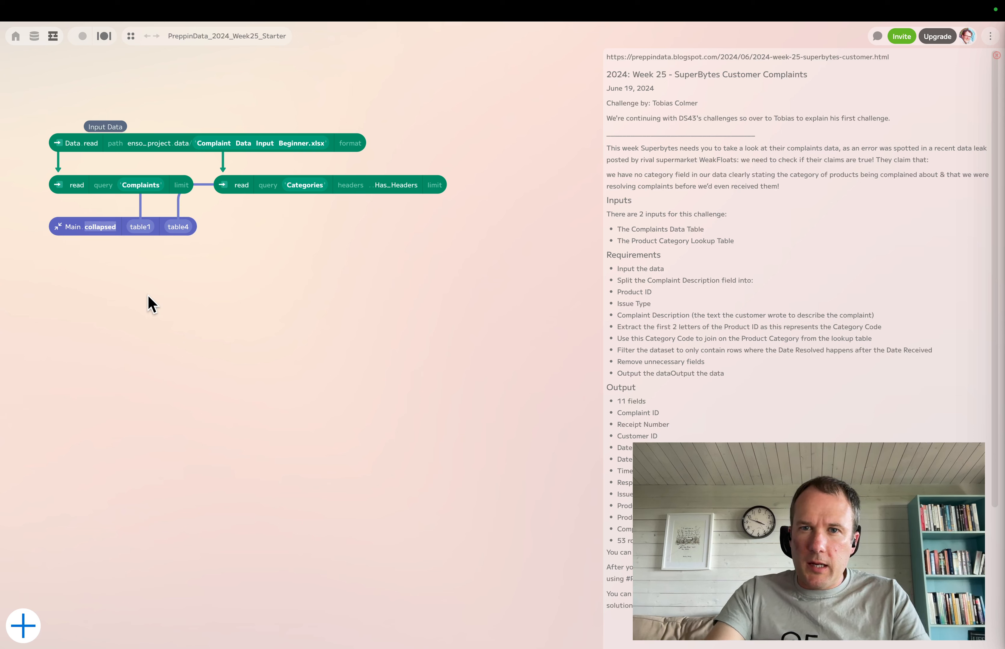
pyautogui.write('Cle')
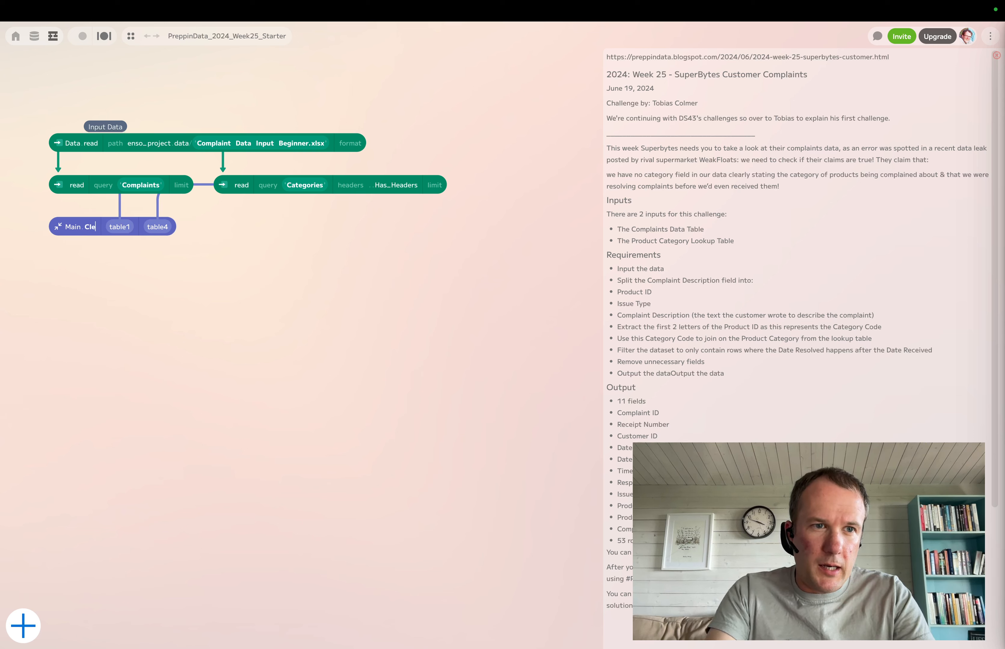
pyautogui.write('an and ap')
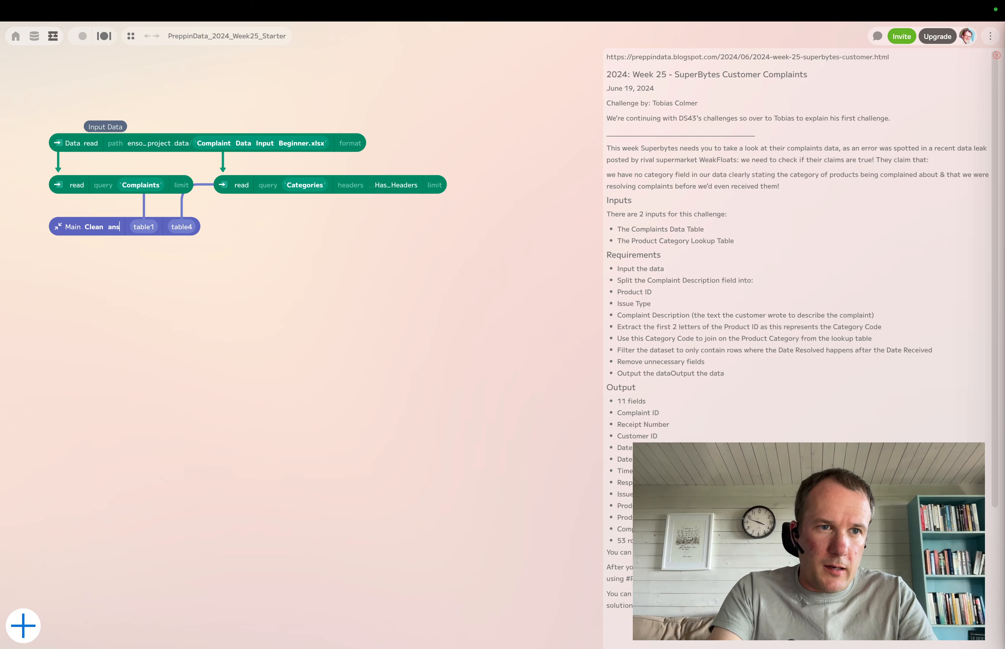
pyautogui.write('pen')
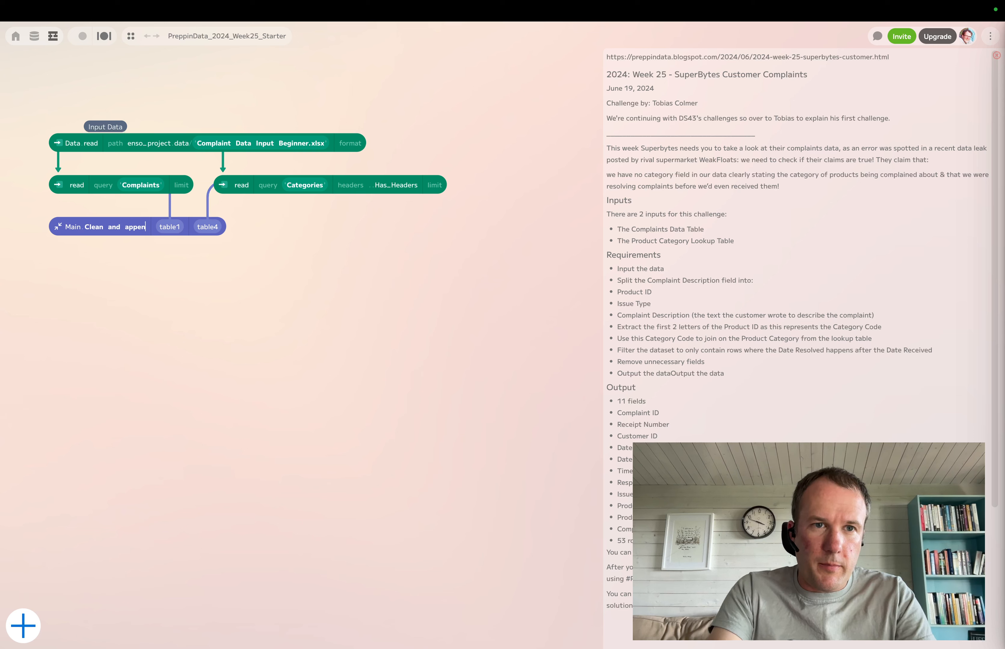
pyautogui.write('d cat')
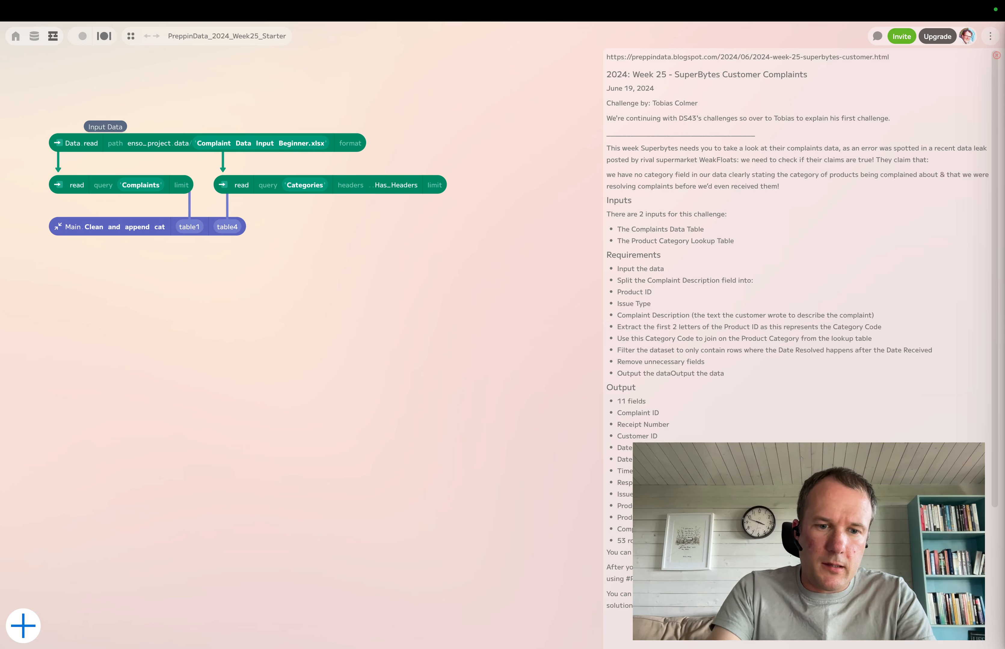
pyautogui.write('egoires')
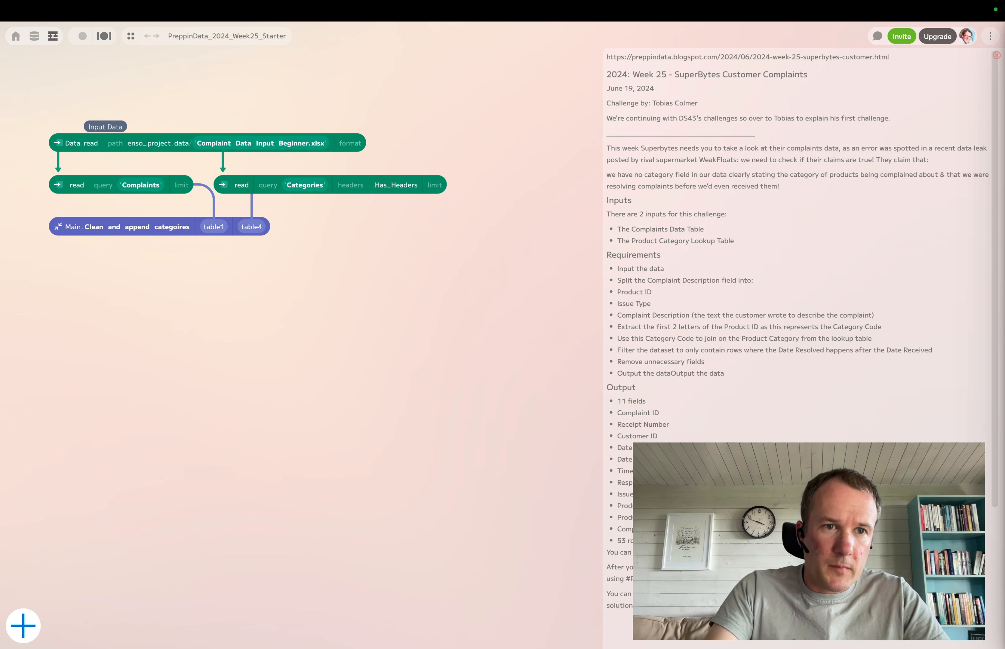
pyautogui.press('BackSpace')
pyautogui.press('BackSpace')
pyautogui.press('BackSpace')
pyautogui.press('BackSpace')
pyautogui.write('ries')
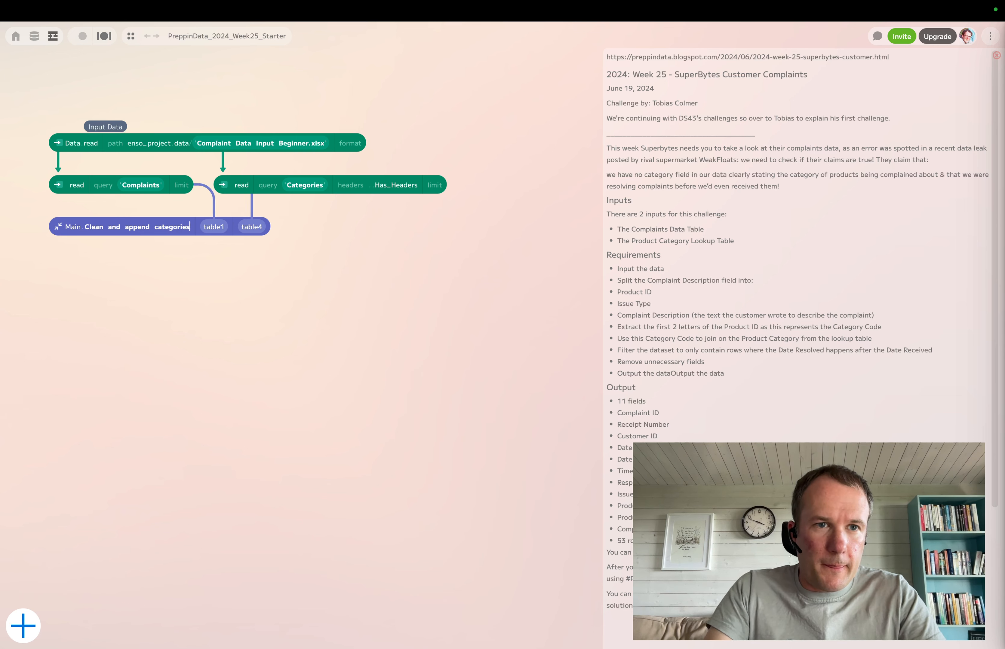
pyautogui.press('Return')
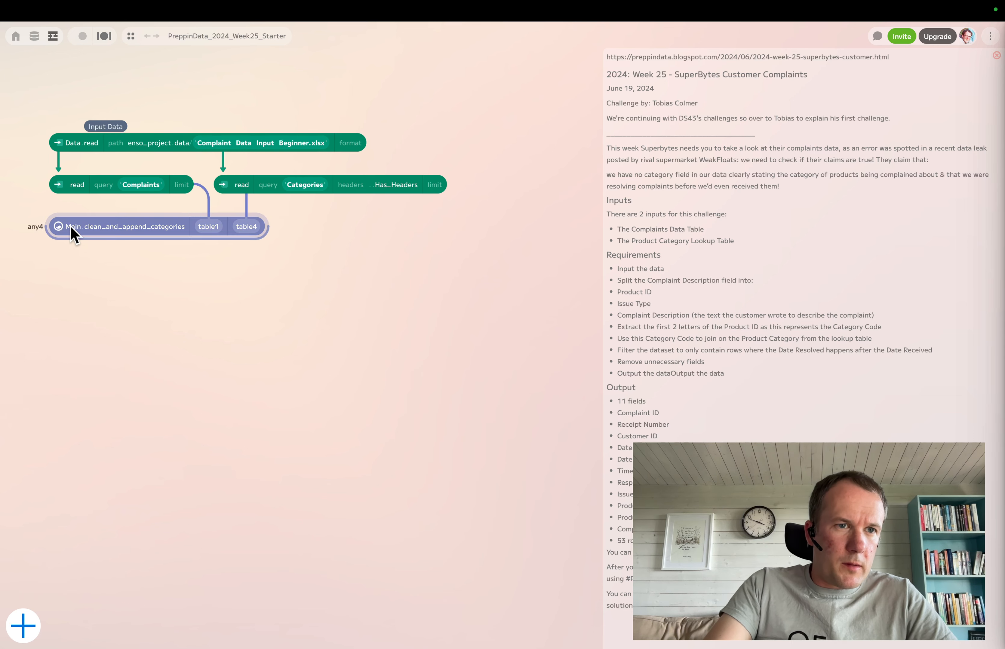
# Preview the clean_and_append_categories output table and enlarge the preview to show more columns and rows
pyautogui.click(59, 248)
pyautogui.click(59, 248)
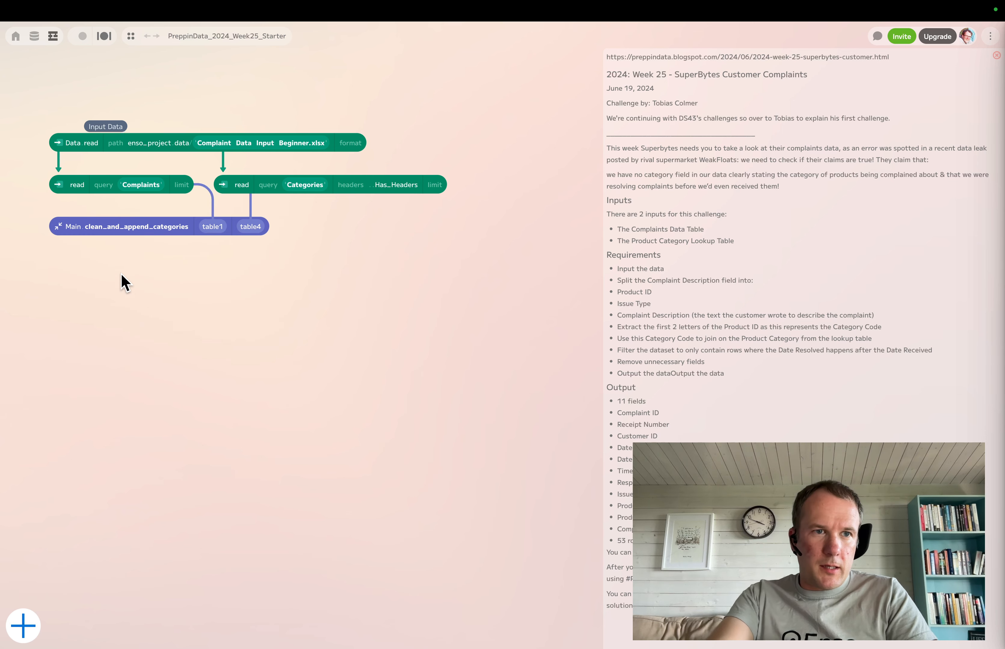
pyautogui.click(59, 248)
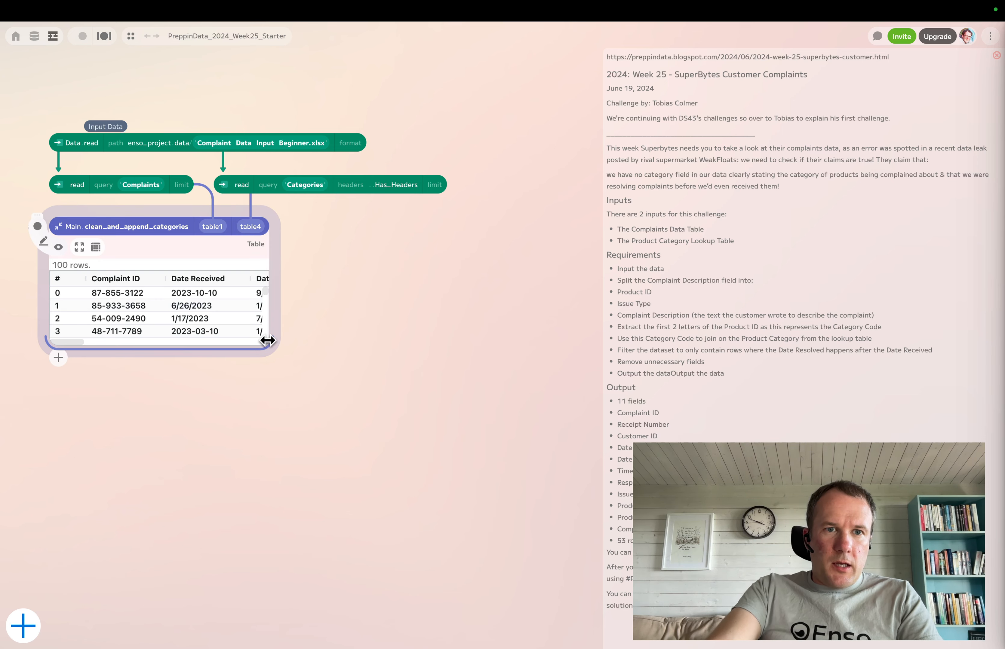
pyautogui.moveTo(268, 340); pyautogui.dragTo(524, 334)
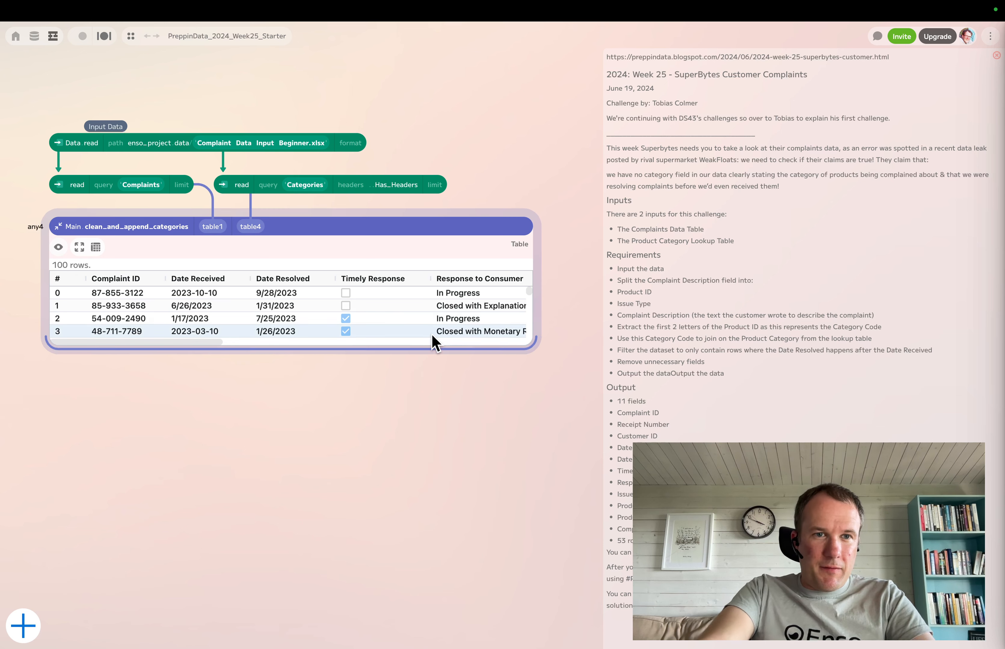
pyautogui.moveTo(274, 349); pyautogui.dragTo(294, 411)
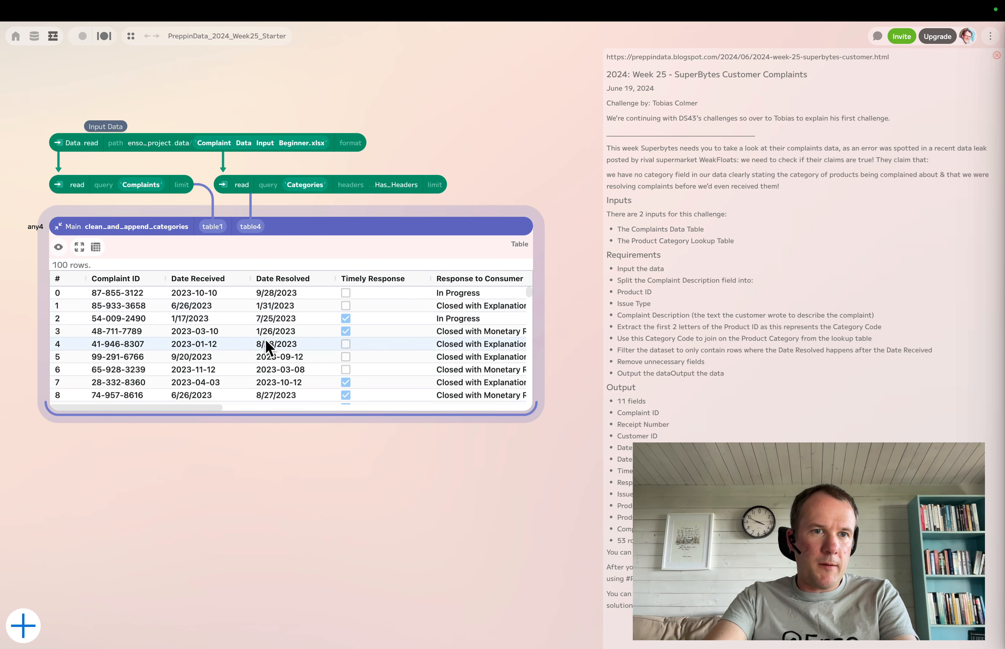
# Switch to the Copy of Complaint Data Input Beginner spreadsheet in Chrome and widen the Date Received and Date Resolved columns
pyautogui.hotkey('ctrl', 'Left')
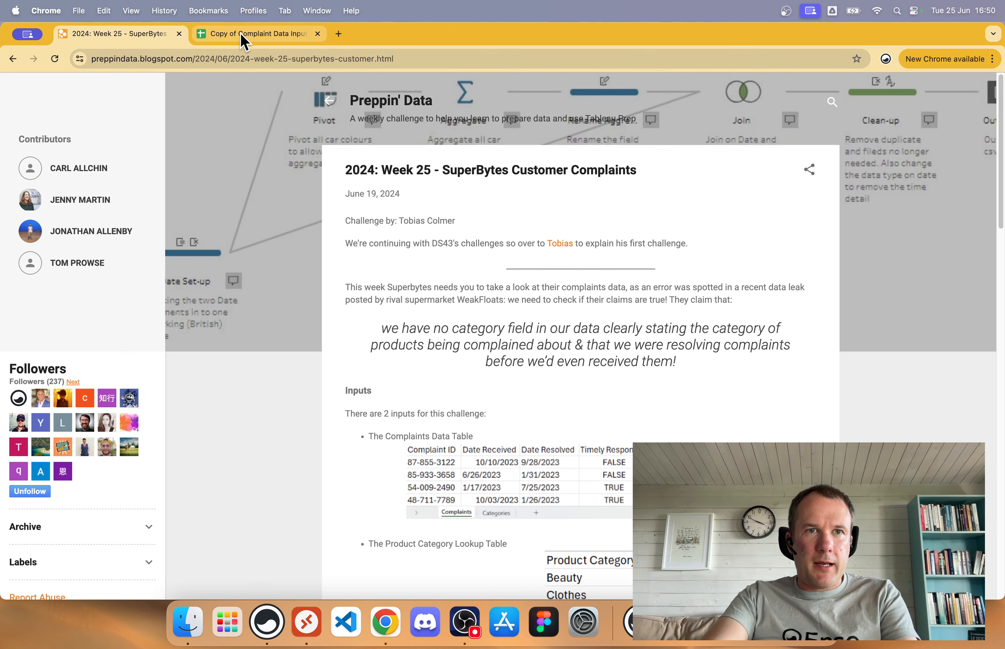
pyautogui.click(244, 37)
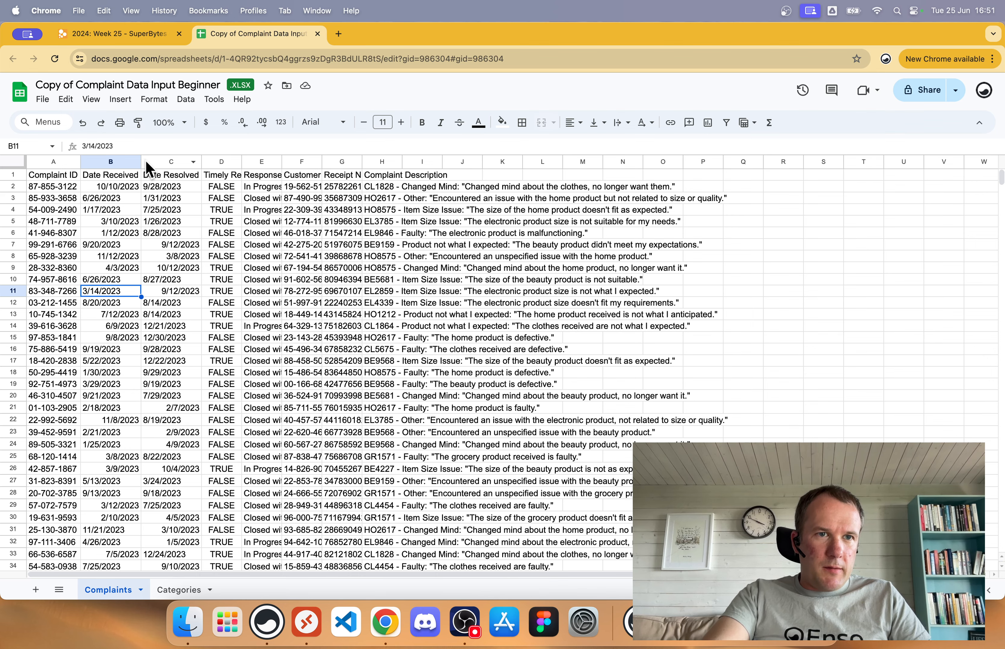
pyautogui.moveTo(141, 162); pyautogui.dragTo(147, 162)
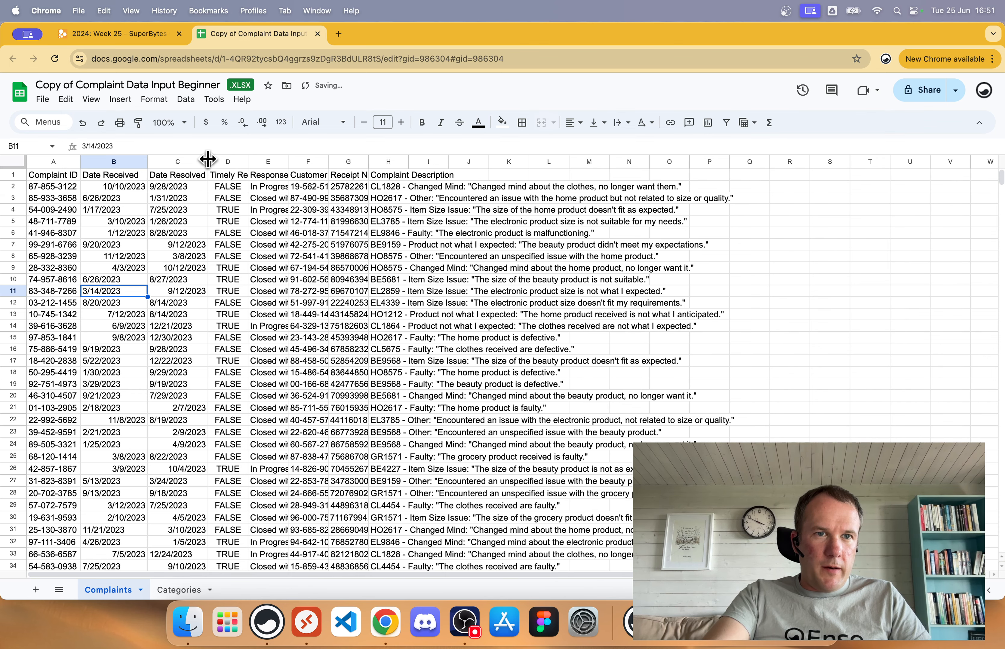
pyautogui.moveTo(209, 162); pyautogui.dragTo(229, 161)
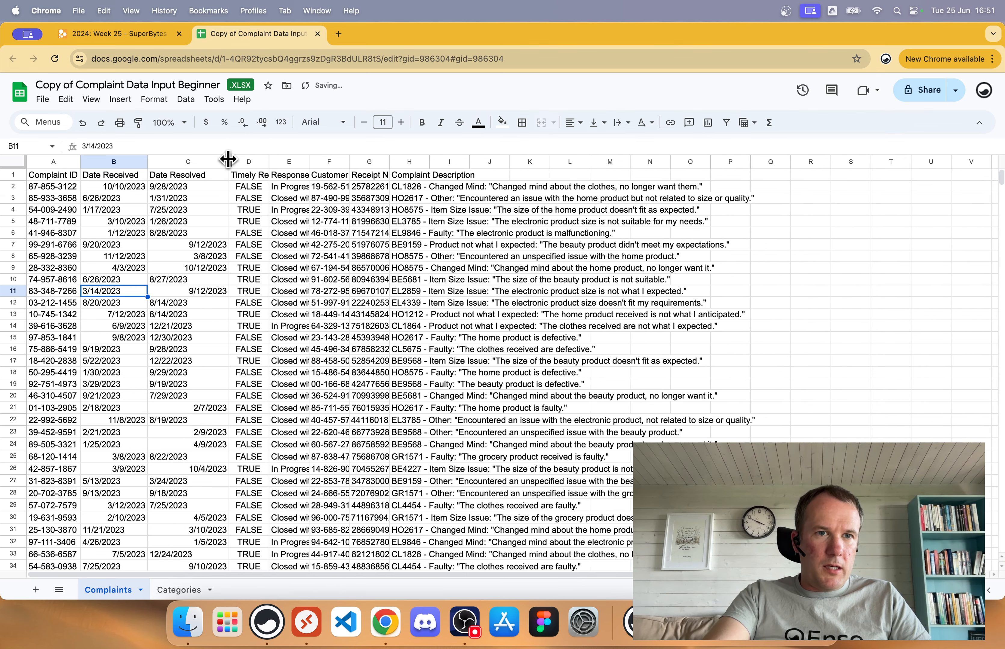
# Compare how the Date Received values in rows 2 to 4 are stored, and return to Enso
pyautogui.click(125, 192)
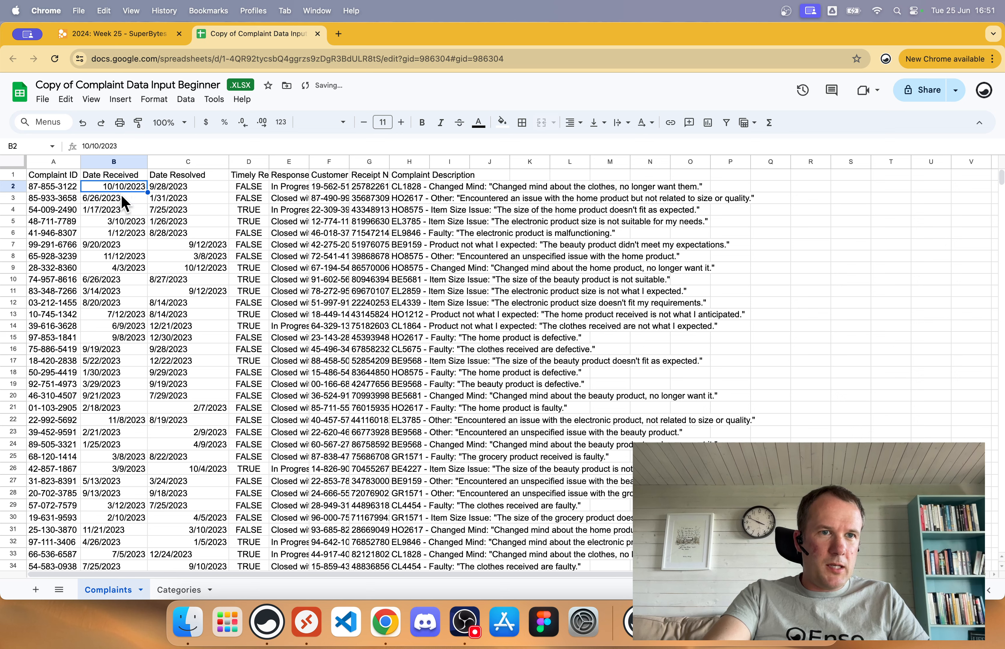
pyautogui.click(120, 197)
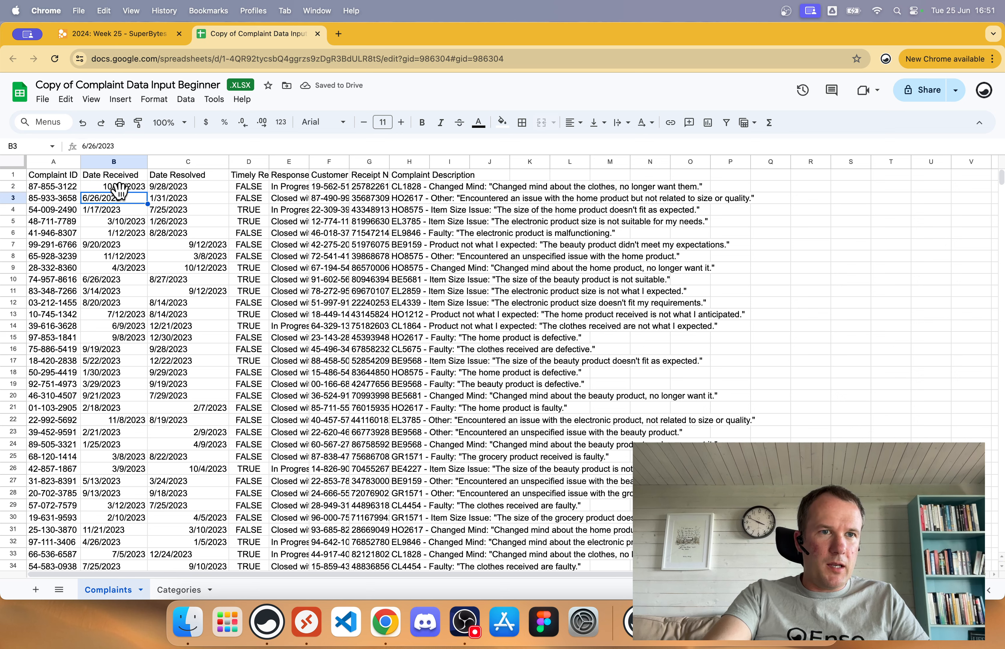
pyautogui.click(121, 188)
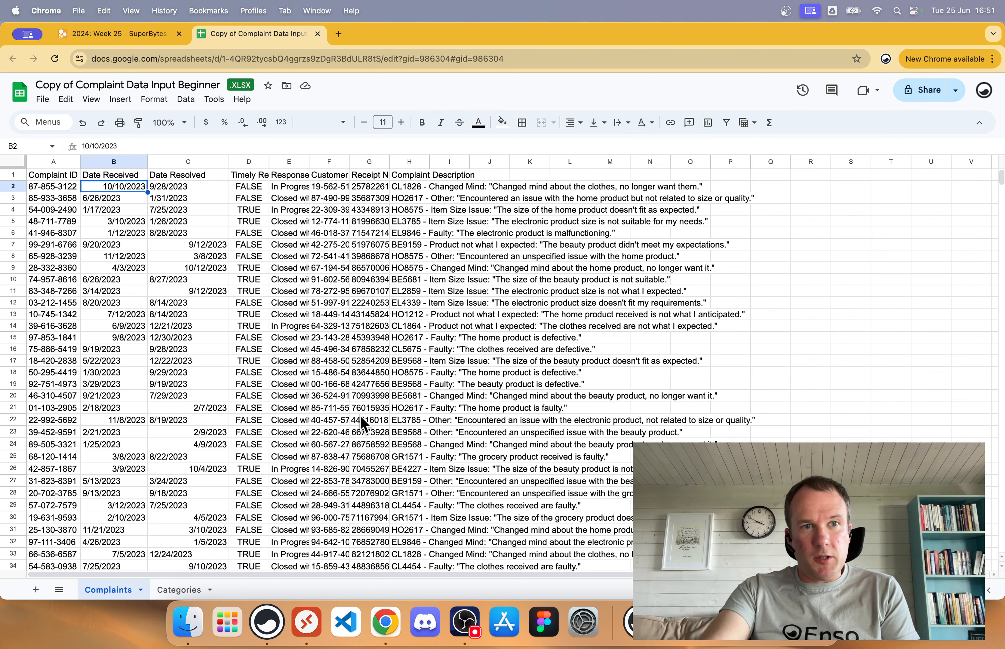
pyautogui.click(123, 202)
pyautogui.click(120, 207)
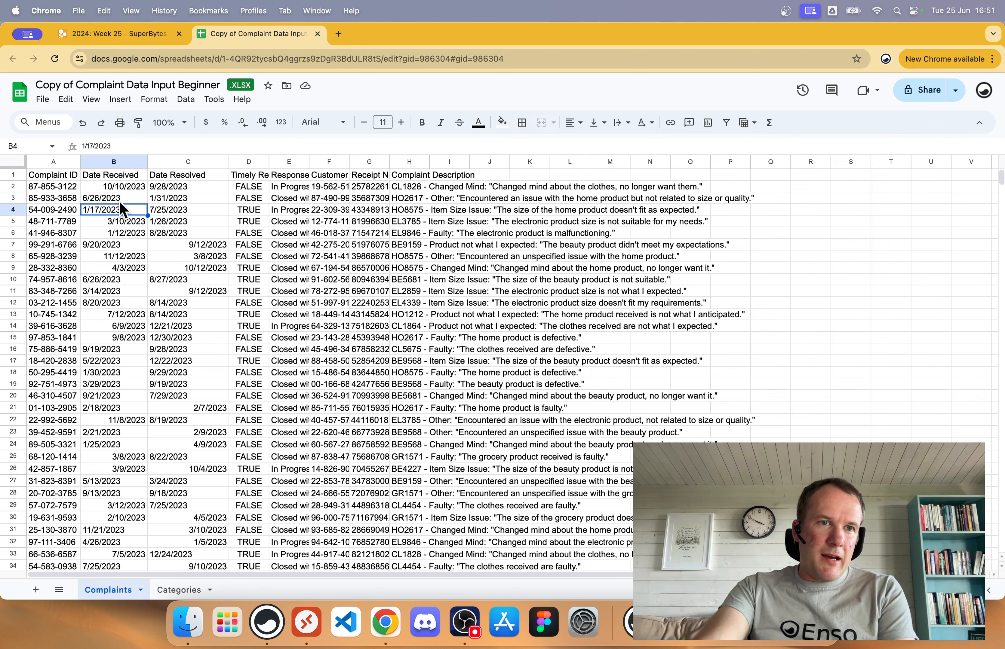
pyautogui.click(120, 199)
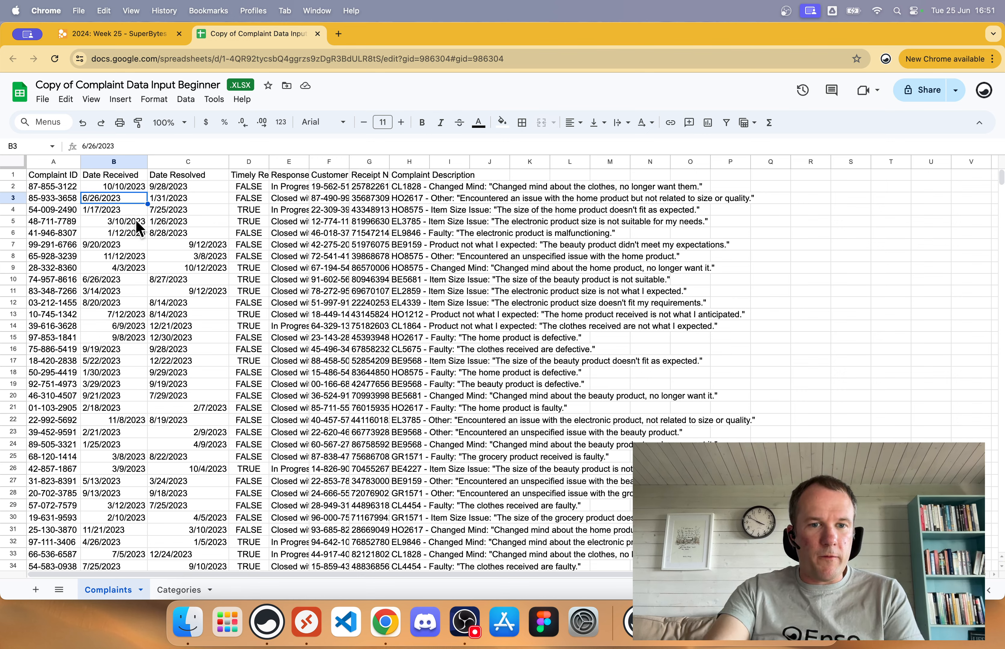
pyautogui.click(114, 208)
pyautogui.click(116, 200)
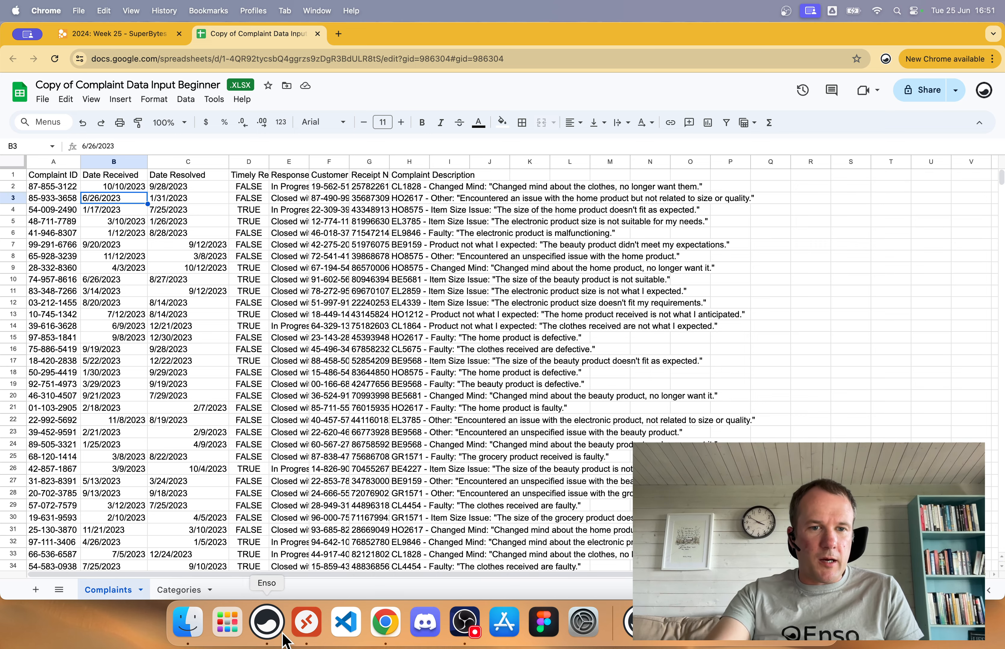
pyautogui.click(267, 623)
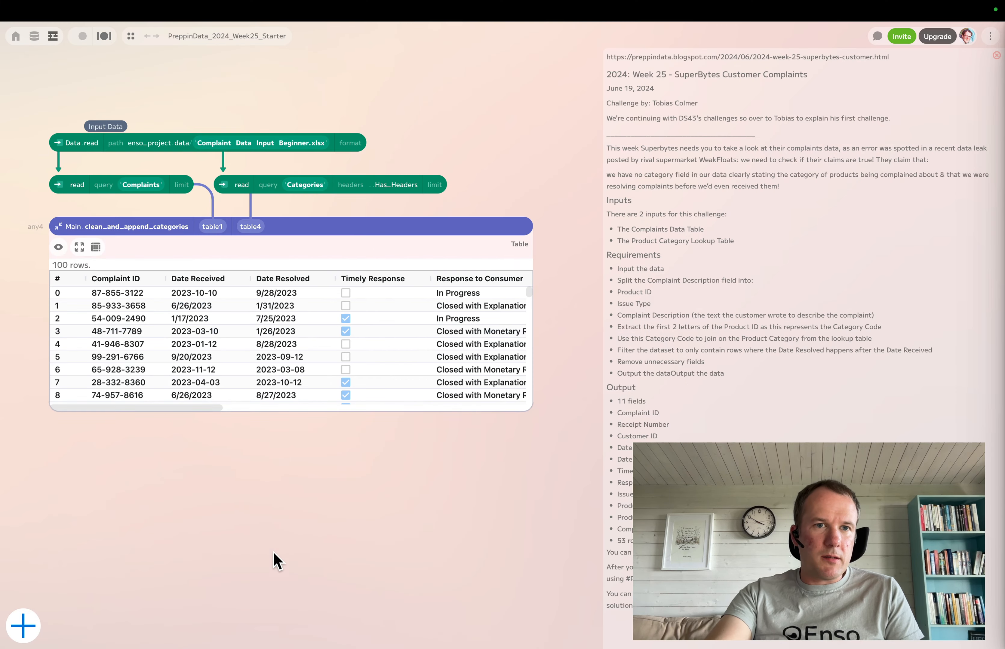
pyautogui.click(64, 357)
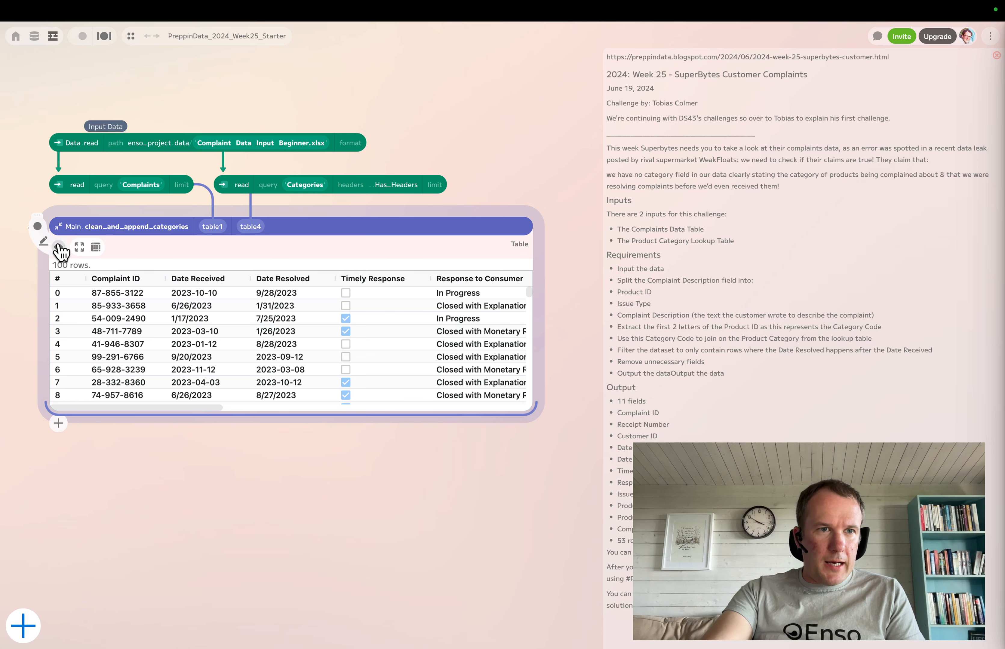